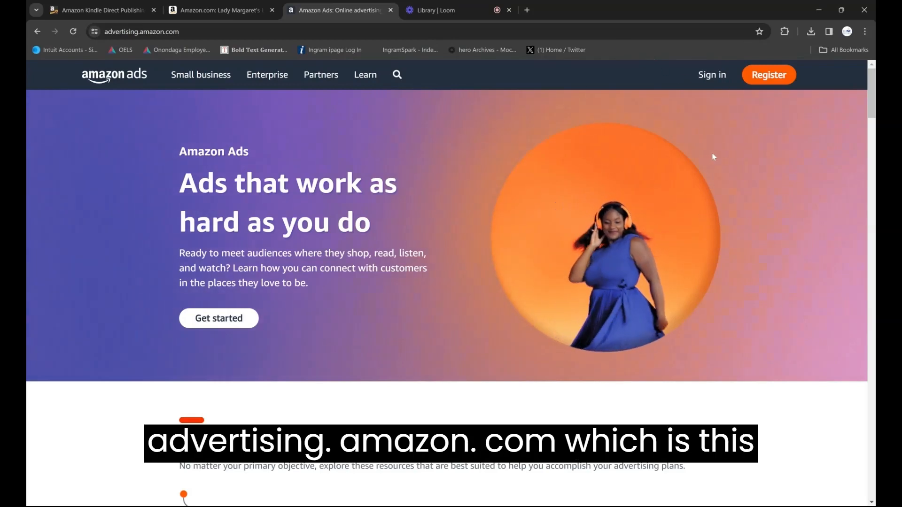
Sign in to Amazon Ads for the United States and open the Amazon Attribution dashboard
{"action": "left_click", "coordinate": [709, 80]}
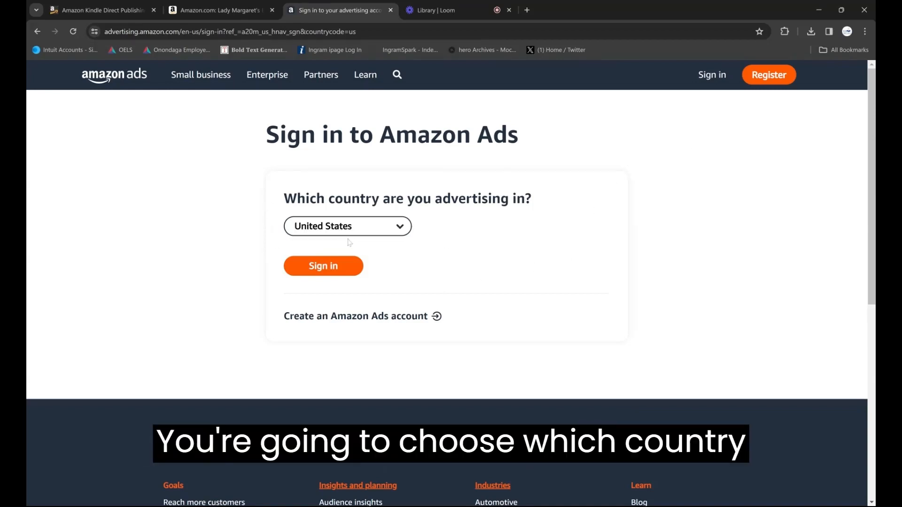
{"action": "left_click", "coordinate": [331, 268]}
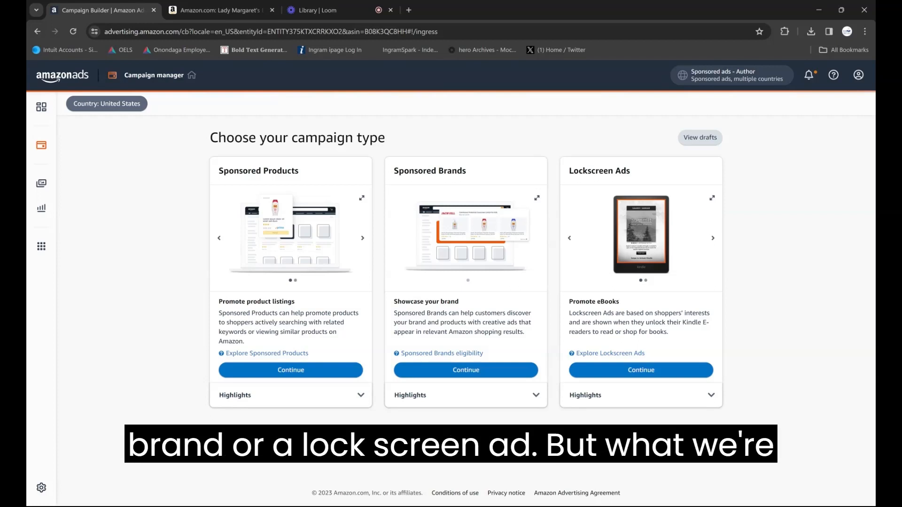
{"action": "left_click", "coordinate": [42, 209]}
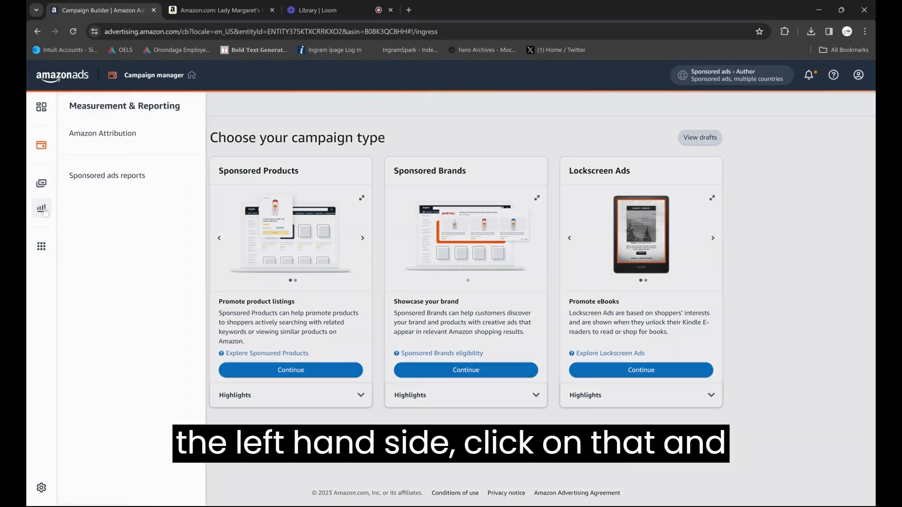
{"action": "left_click", "coordinate": [94, 136]}
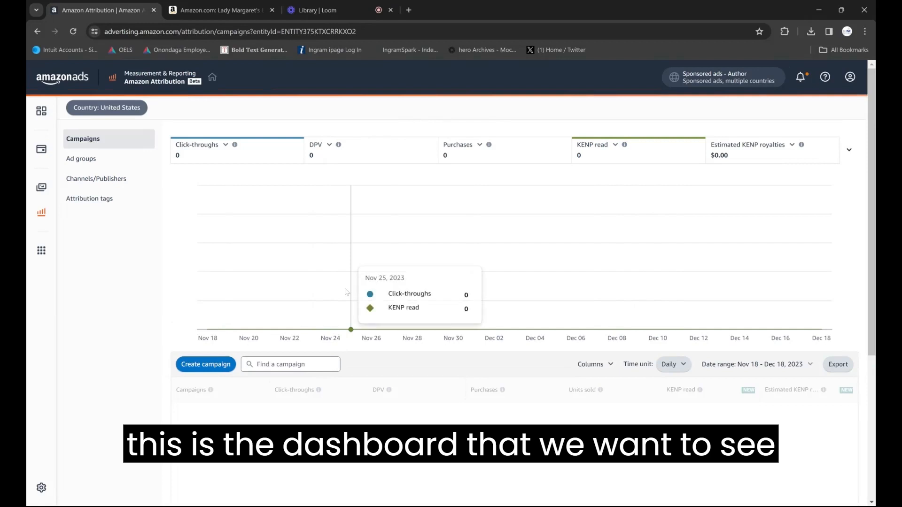
Start a manually created Attribution campaign and name it Lady Margaret Social Media
{"action": "mouse_move", "coordinate": [873, 163]}
{"action": "left_mouse_down"}
{"action": "mouse_move", "coordinate": [873, 181]}
{"action": "mouse_move", "coordinate": [875, 164]}
{"action": "left_mouse_up"}
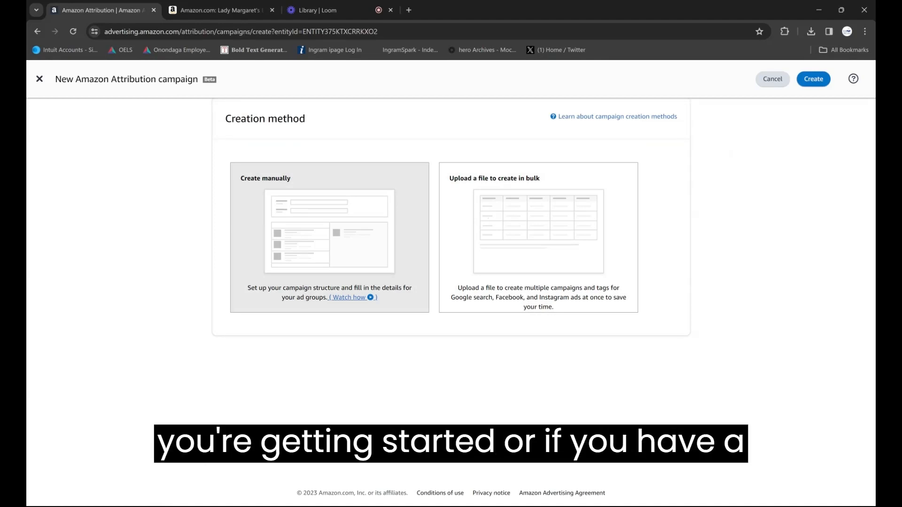
{"action": "left_click", "coordinate": [396, 200]}
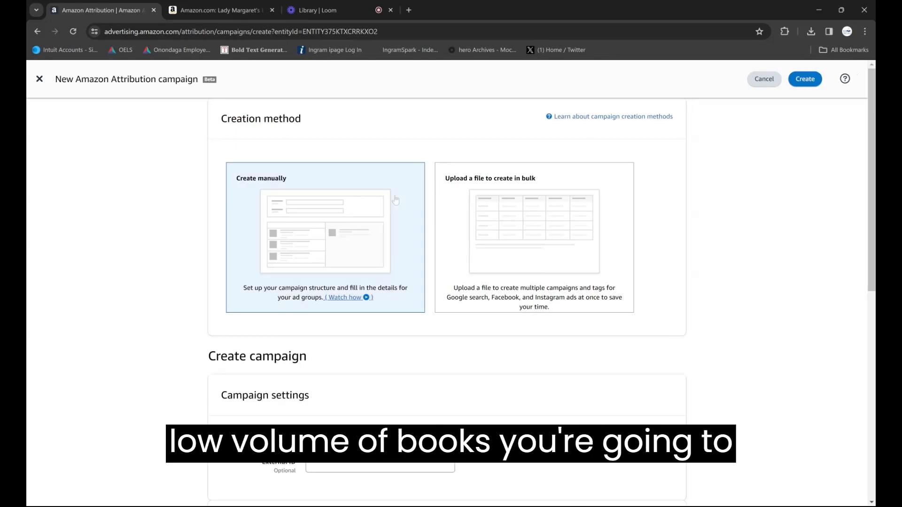
{"action": "scroll", "coordinate": [679, 228], "scroll_direction": "down", "scroll_amount": 5}
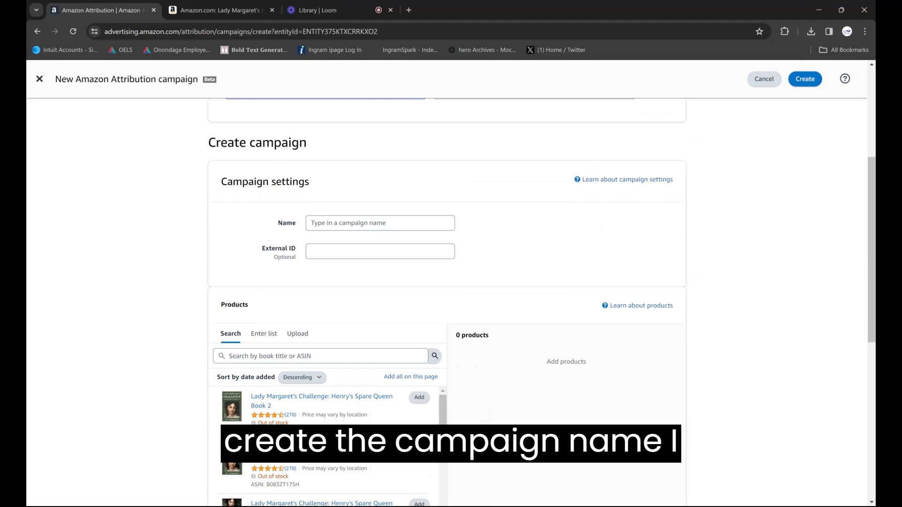
{"action": "left_click", "coordinate": [311, 223]}
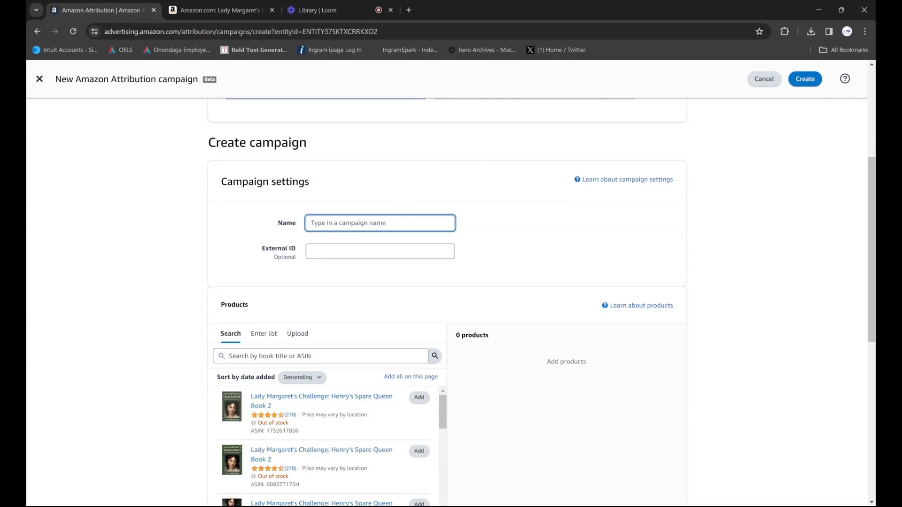
{"action": "type", "text": "Lady Margaret Social Media"}
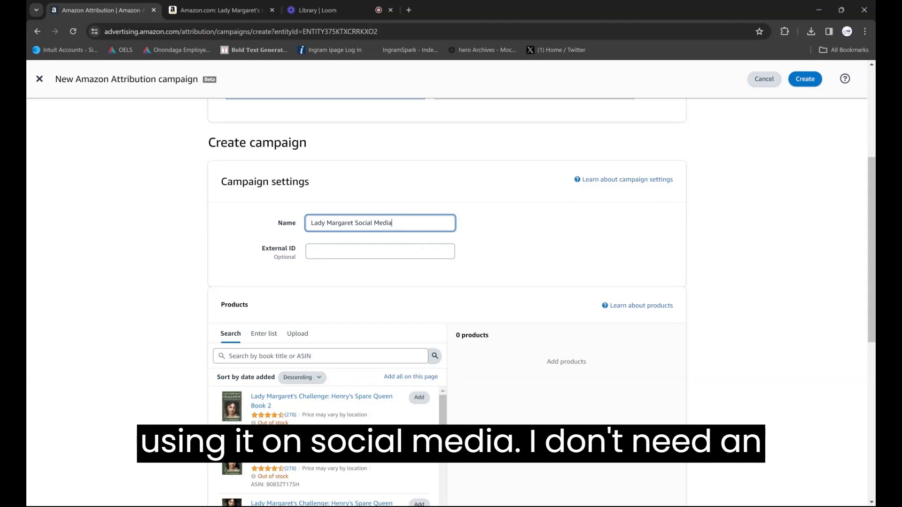
Add the $19.99 and $3.99 editions of Lady Margaret's Challenge, Trilogy Book Two, to the campaign products
{"action": "scroll", "coordinate": [728, 211], "scroll_direction": "down", "scroll_amount": 1}
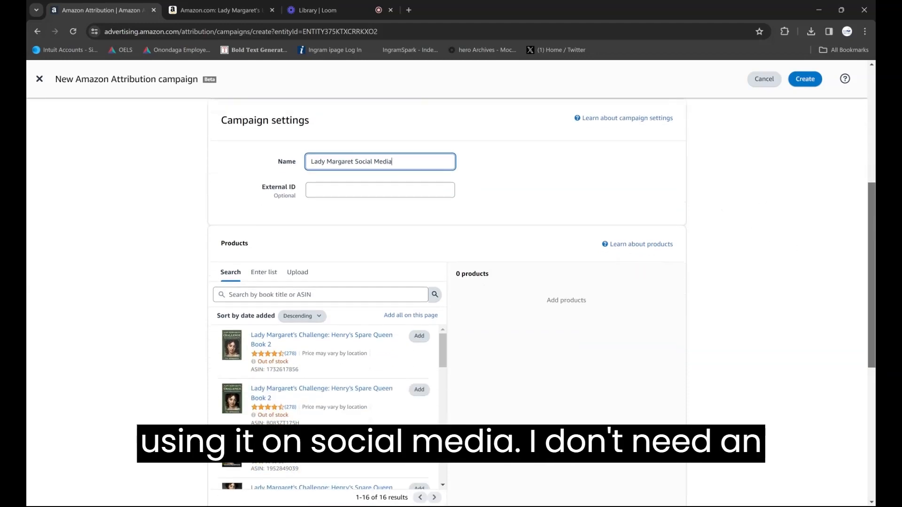
{"action": "scroll", "coordinate": [568, 210], "scroll_direction": "down", "scroll_amount": 3}
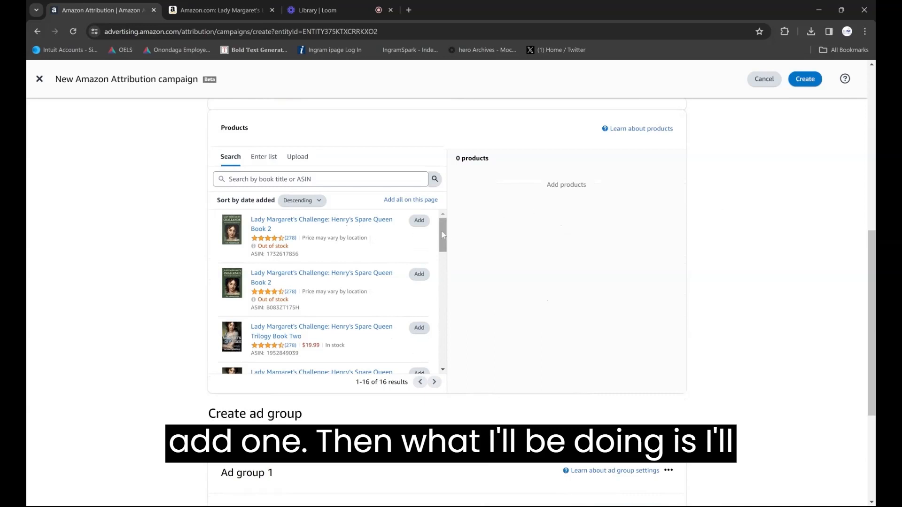
{"action": "left_click_drag", "start_coordinate": [442, 231], "coordinate": [442, 228]}
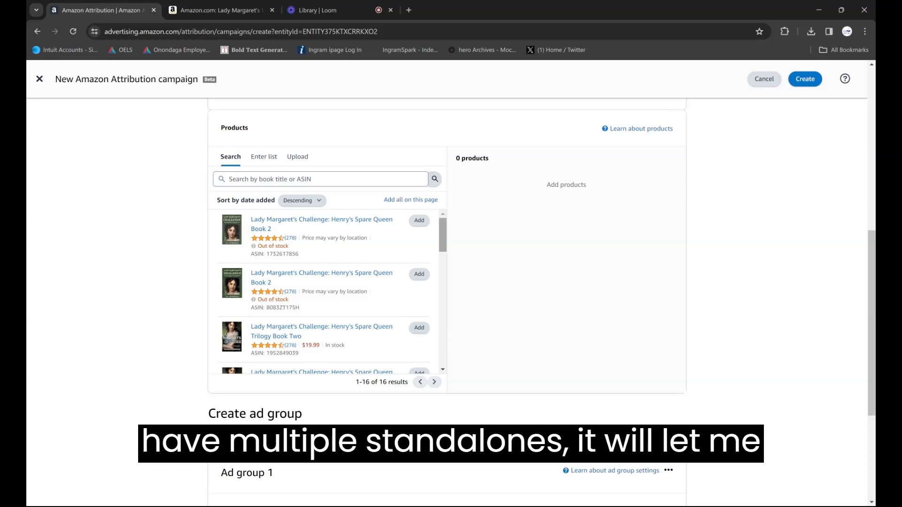
{"action": "scroll", "coordinate": [445, 241], "scroll_direction": "down", "scroll_amount": 1}
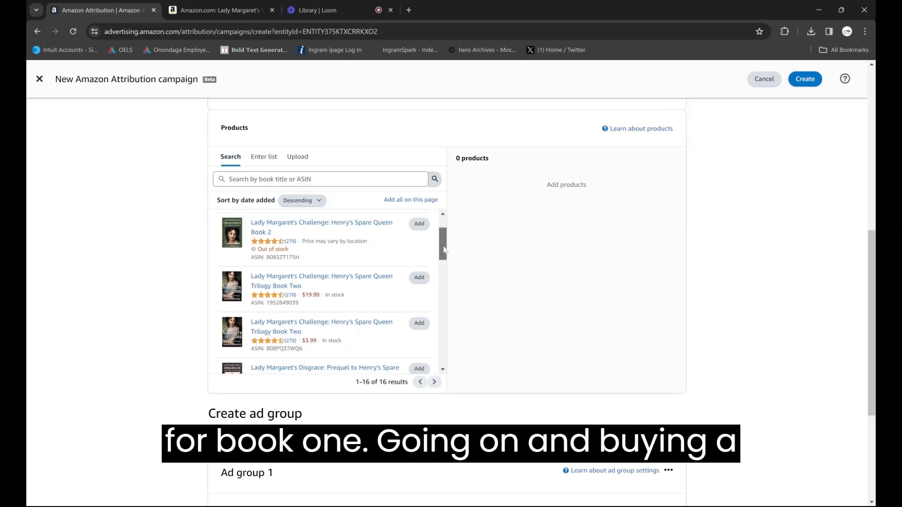
{"action": "left_click_drag", "start_coordinate": [444, 252], "coordinate": [443, 262]}
{"action": "left_click", "coordinate": [419, 223]}
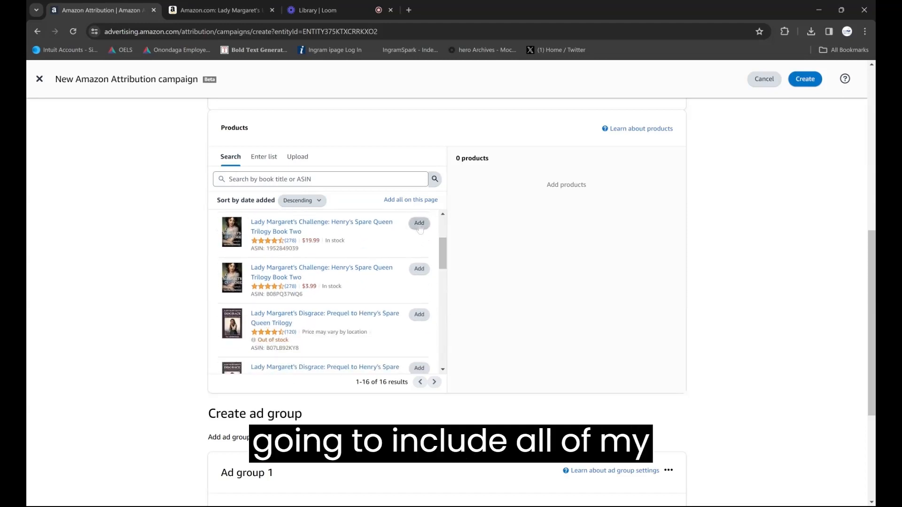
{"action": "left_click", "coordinate": [419, 268]}
Add the in-stock editions of Lady Margaret's Disgrace ($12.99, $2.99) and Lady Margaret's Escape ($3.99, $19.99) to the products
{"action": "left_click_drag", "start_coordinate": [442, 262], "coordinate": [449, 284]}
{"action": "left_click", "coordinate": [420, 263]}
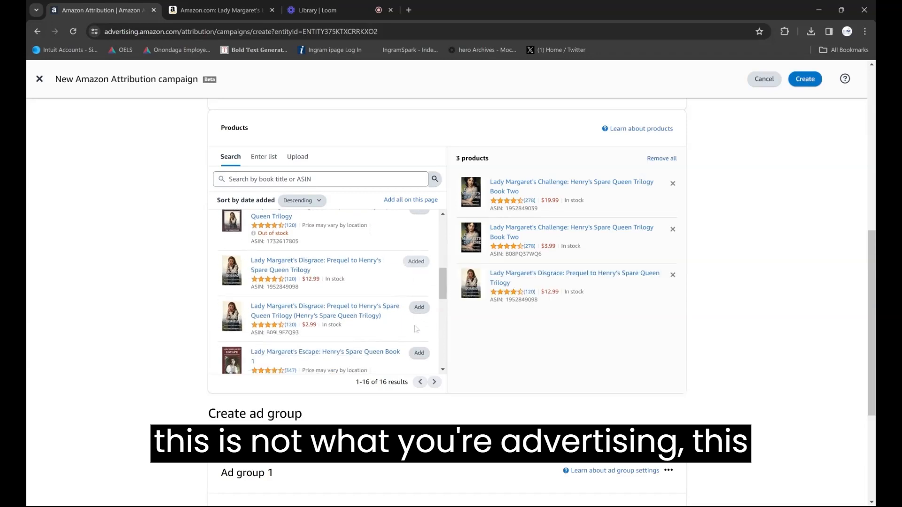
{"action": "left_click", "coordinate": [419, 308]}
{"action": "left_click_drag", "start_coordinate": [446, 290], "coordinate": [445, 328]}
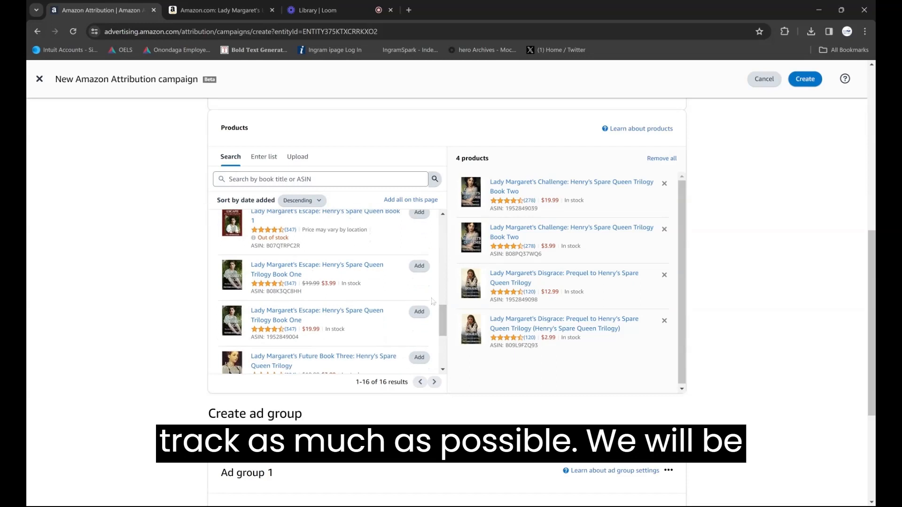
{"action": "left_click", "coordinate": [418, 267]}
{"action": "left_click", "coordinate": [410, 314]}
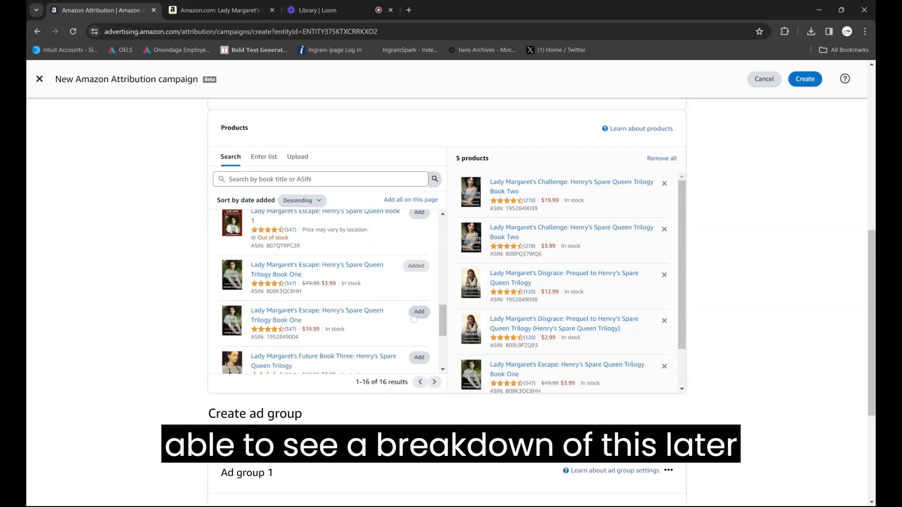
Add all four in-stock editions of Lady Margaret's Future, Trilogy Book Three, to the campaign products
{"action": "scroll", "coordinate": [437, 318], "scroll_direction": "down", "scroll_amount": 3}
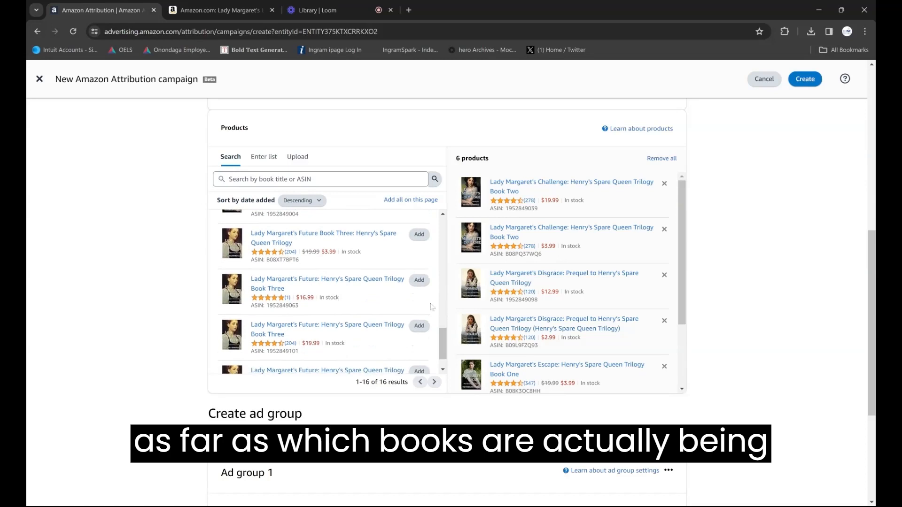
{"action": "left_click", "coordinate": [419, 234]}
{"action": "left_click", "coordinate": [419, 280]}
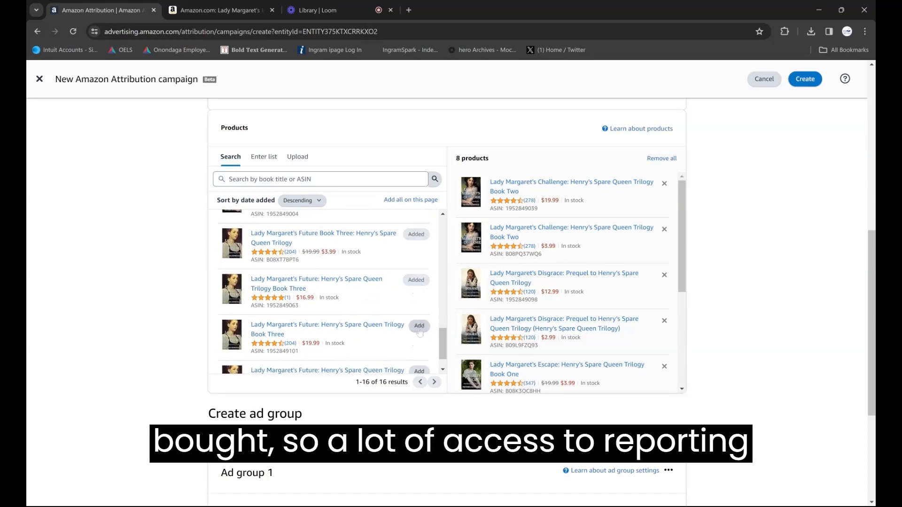
{"action": "left_click", "coordinate": [419, 327]}
{"action": "scroll", "coordinate": [444, 357], "scroll_direction": "down", "scroll_amount": 1}
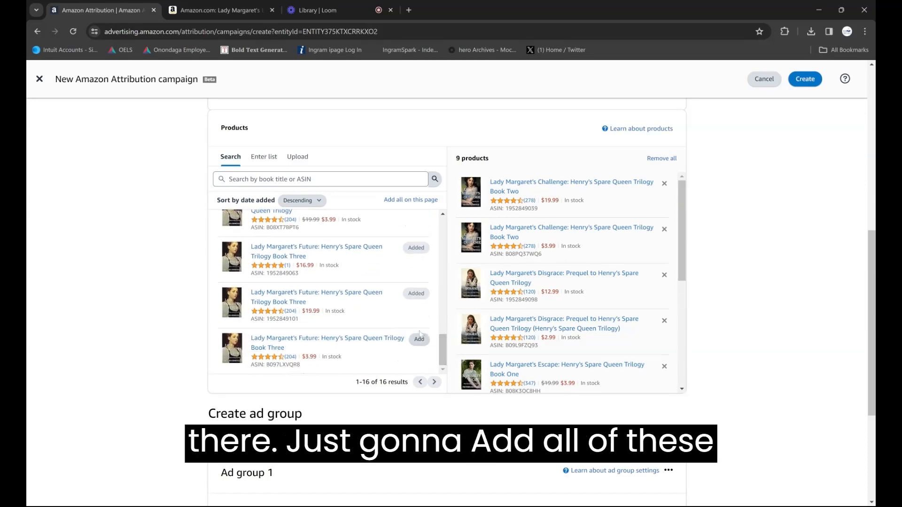
{"action": "left_click", "coordinate": [419, 339]}
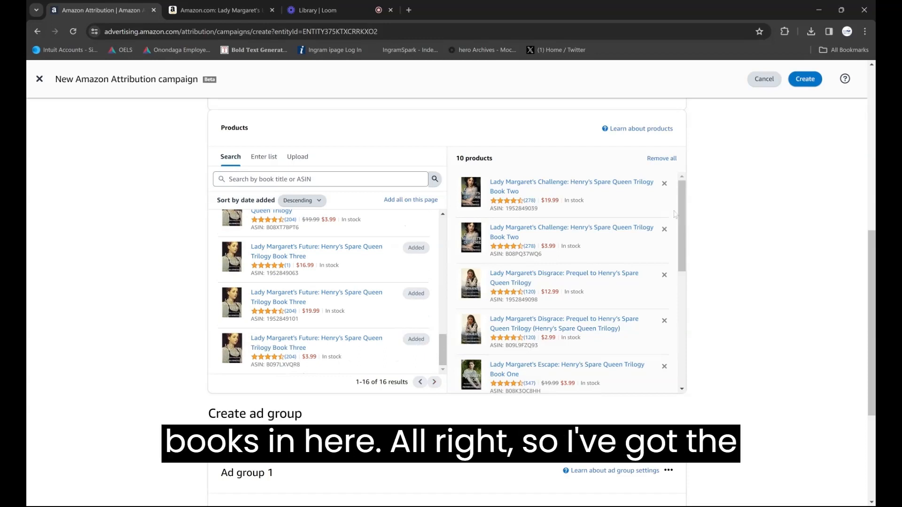
Name the first ad group Lady Margaret's Escape FB Ad
{"action": "left_click_drag", "start_coordinate": [682, 216], "coordinate": [692, 197]}
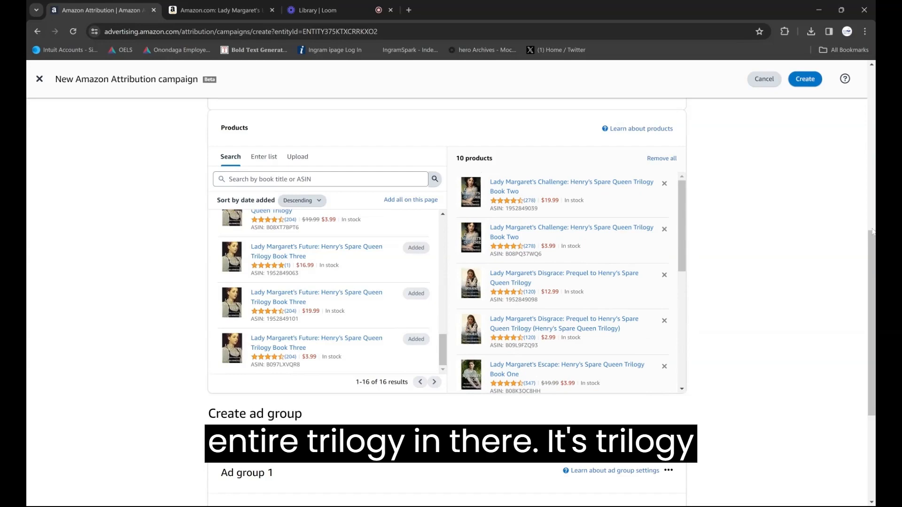
{"action": "scroll", "coordinate": [871, 232], "scroll_direction": "up", "scroll_amount": 8}
{"action": "left_click_drag", "start_coordinate": [871, 192], "coordinate": [867, 472]}
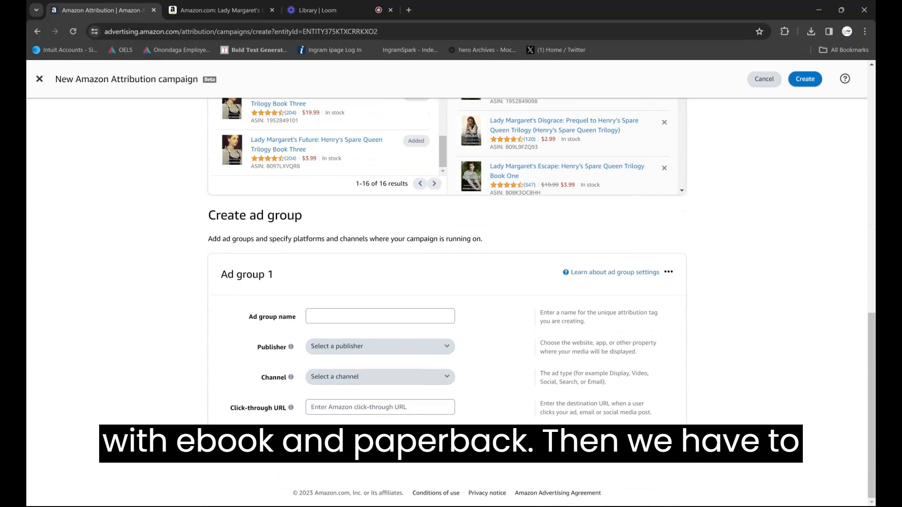
{"action": "left_click", "coordinate": [376, 316]}
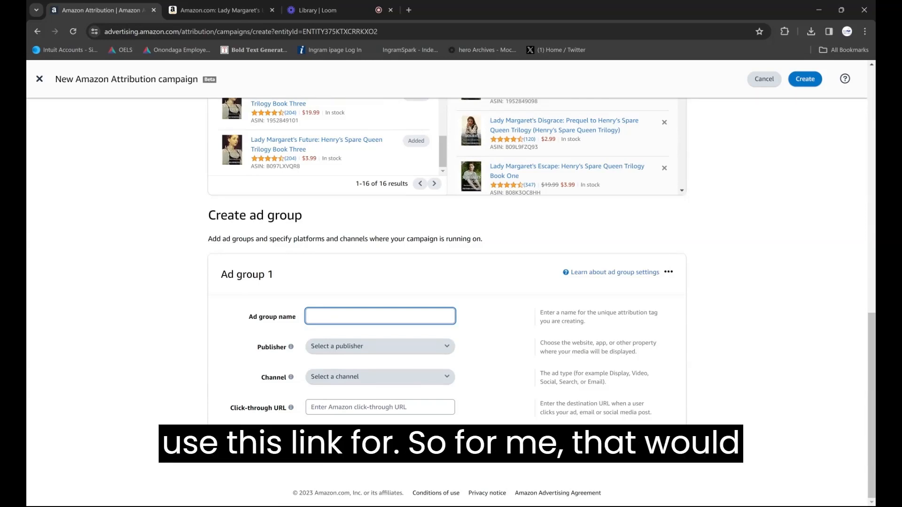
{"action": "type", "text": "Lady Maragr"}
{"action": "key", "text": "BackSpace"}
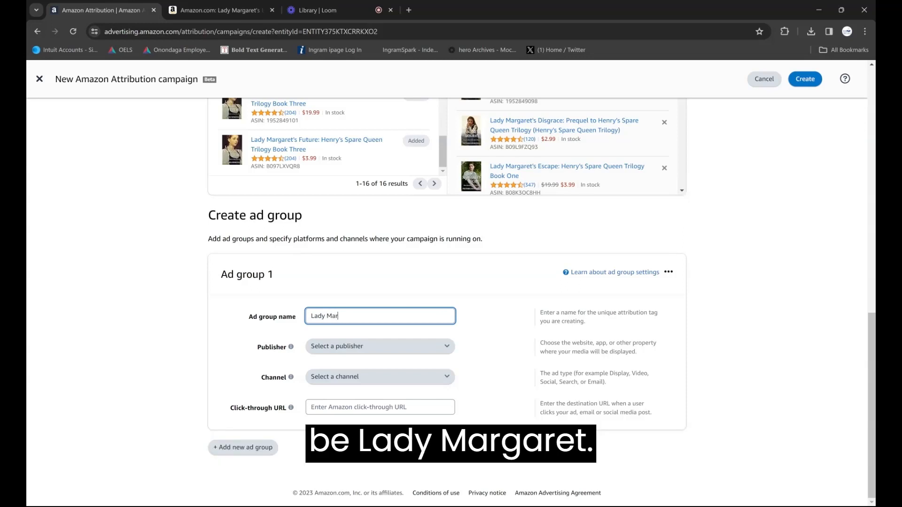
{"action": "type", "text": "graet's"}
{"action": "key", "text": "BackSpace"}
{"action": "key", "text": "BackSpace"}
{"action": "key", "text": "BackSpace"}
{"action": "key", "text": "BackSpace"}
{"action": "key", "text": "BackSpace"}
{"action": "key", "text": "BackSpace"}
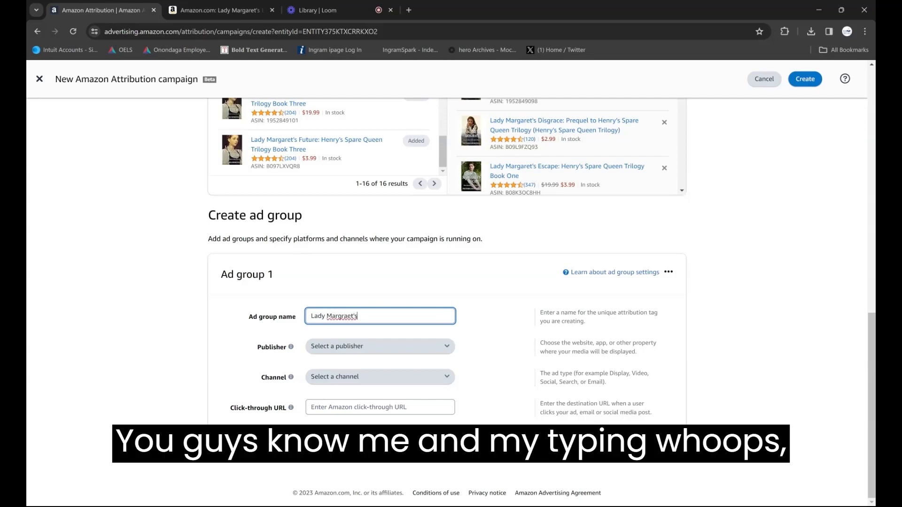
{"action": "type", "text": "aret's Escape "}
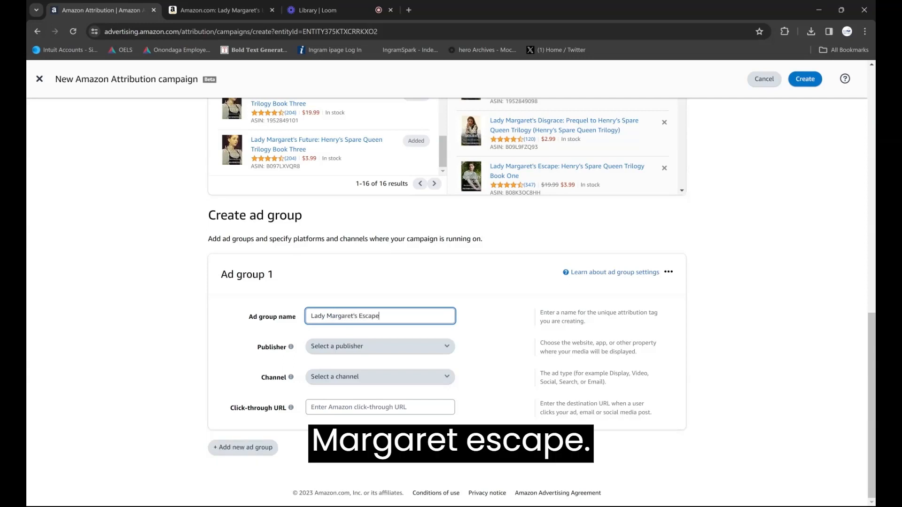
{"action": "type", "text": "FB Ad"}
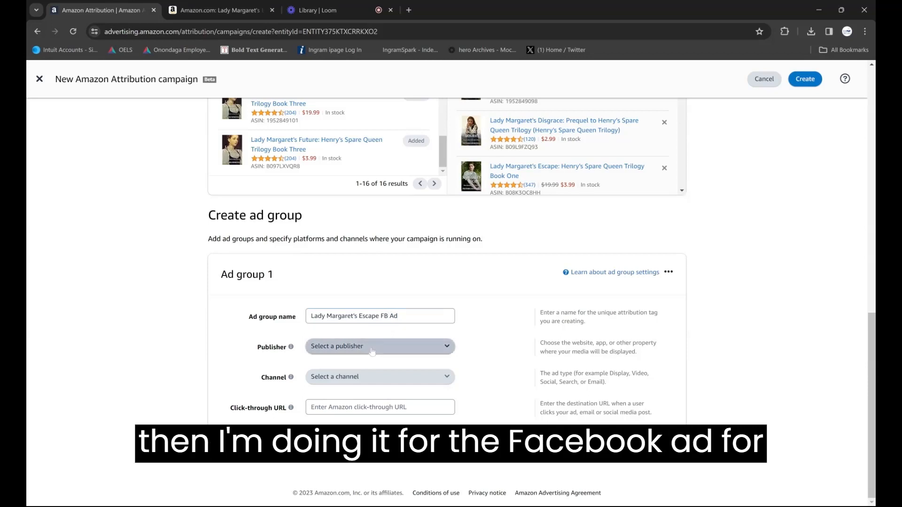
Set the ad group's publisher to Facebook
{"action": "left_click", "coordinate": [382, 346]}
{"action": "type", "text": "face"}
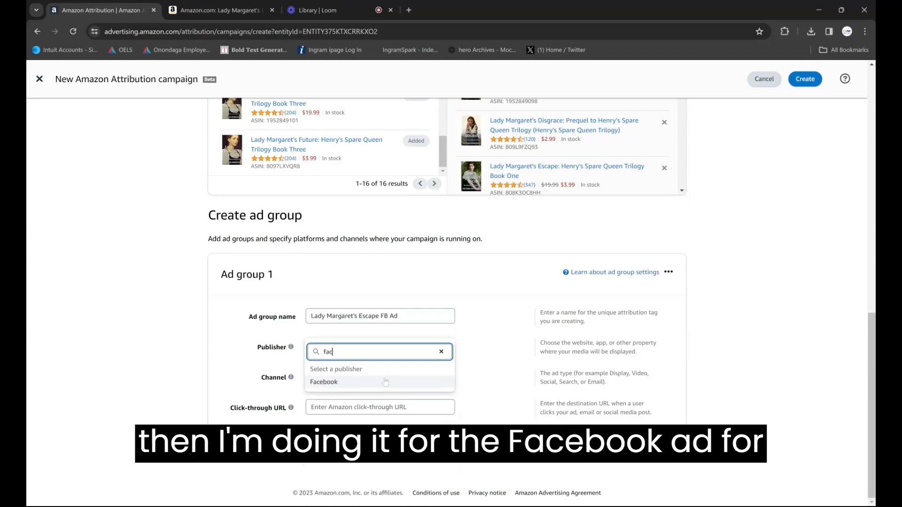
{"action": "left_click", "coordinate": [372, 384]}
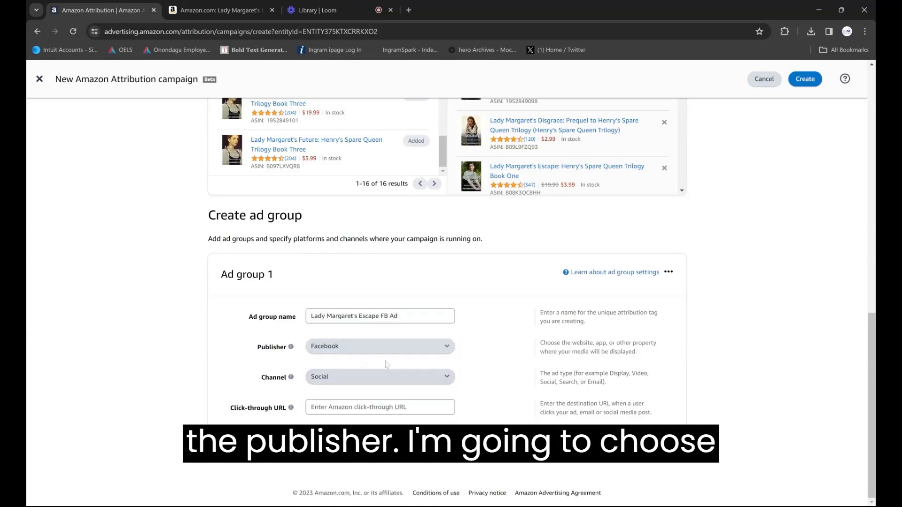
Try the New publisher option for the ad group and restore Facebook as the publisher
{"action": "left_click", "coordinate": [374, 352]}
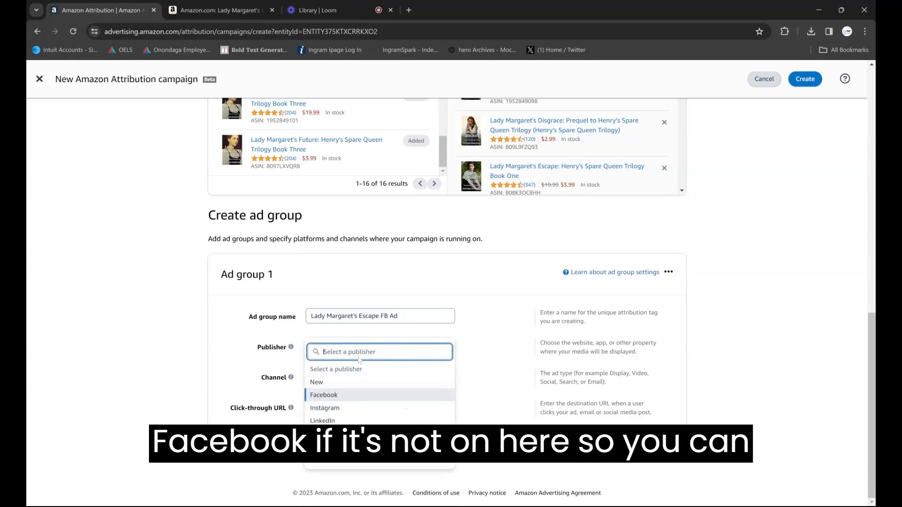
{"action": "left_click", "coordinate": [328, 386]}
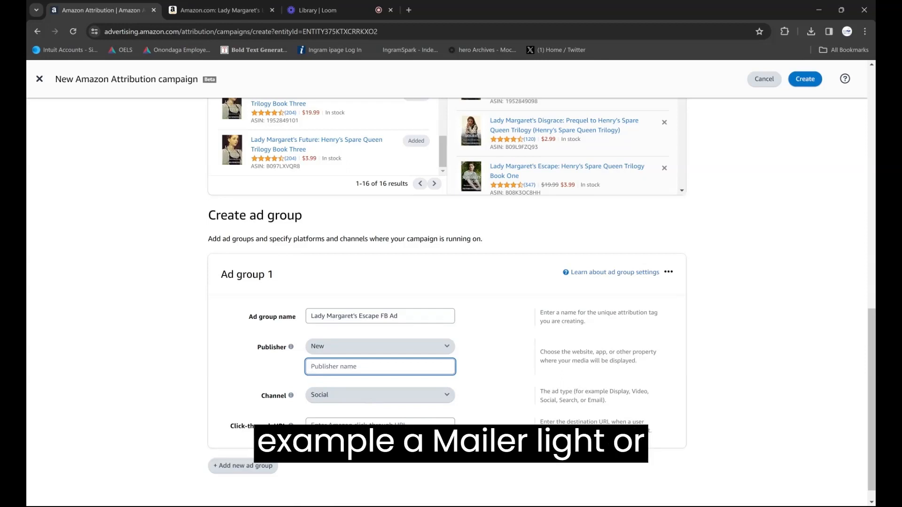
{"action": "left_click", "coordinate": [342, 347]}
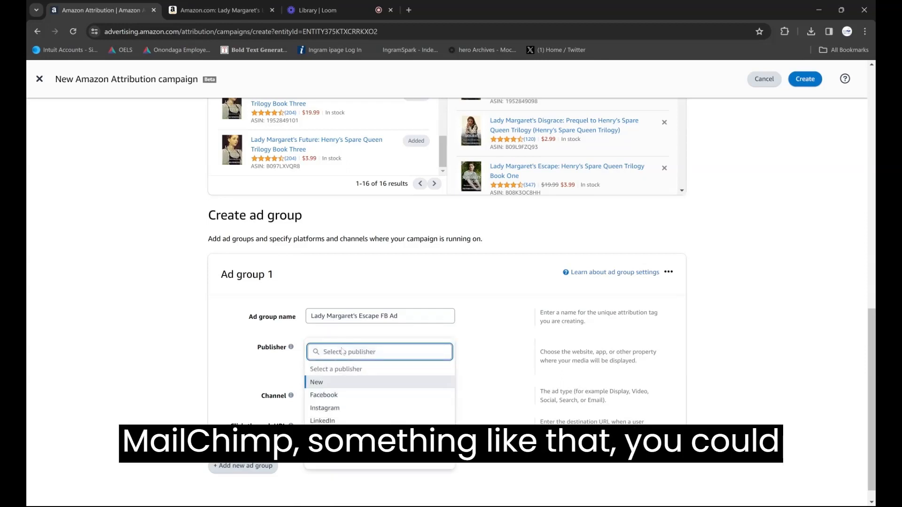
{"action": "left_click", "coordinate": [324, 395]}
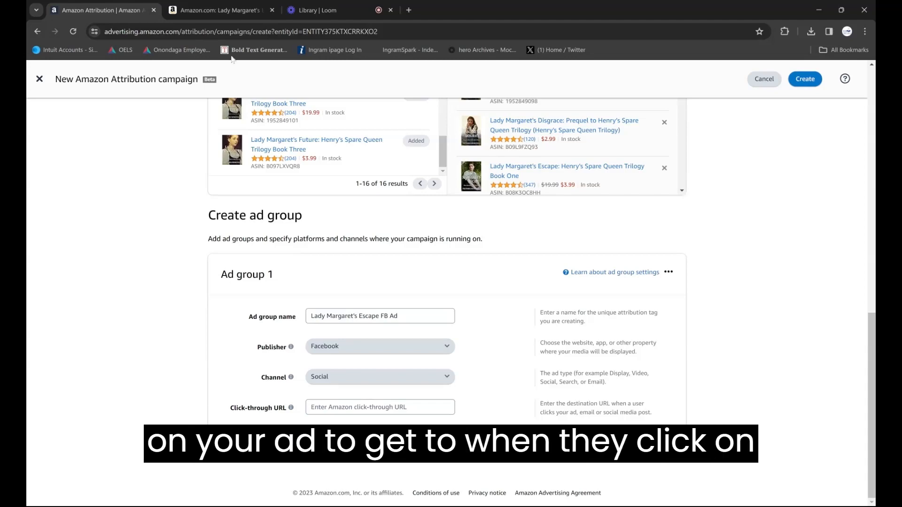
Search Amazon's Kindle Store for "lady margaret's escape henry's spare queen trilogy book one" and open that book's product page
{"action": "left_click", "coordinate": [231, 9]}
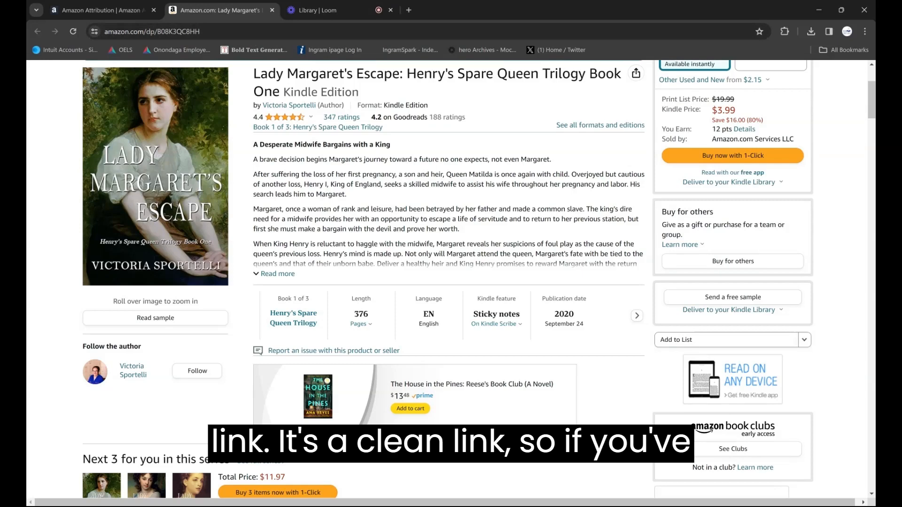
{"action": "scroll", "coordinate": [873, 113], "scroll_direction": "up", "scroll_amount": 3}
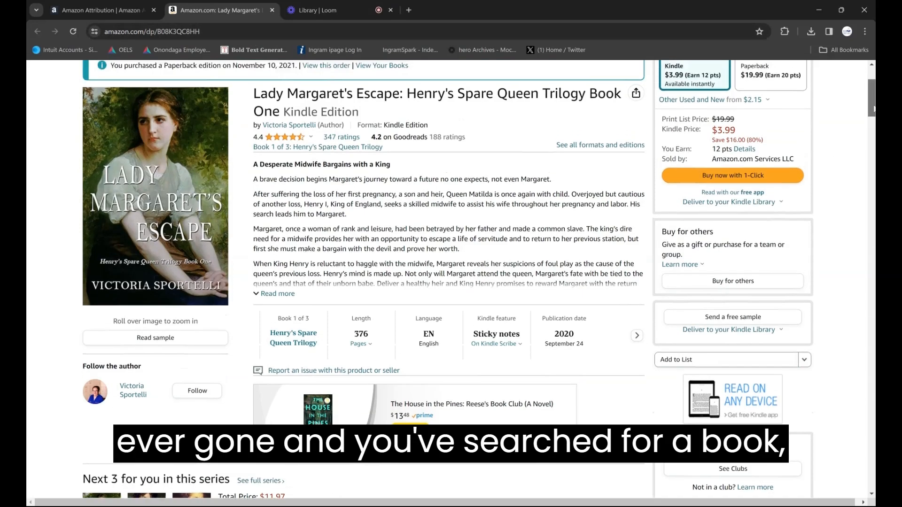
{"action": "left_click", "coordinate": [422, 75]}
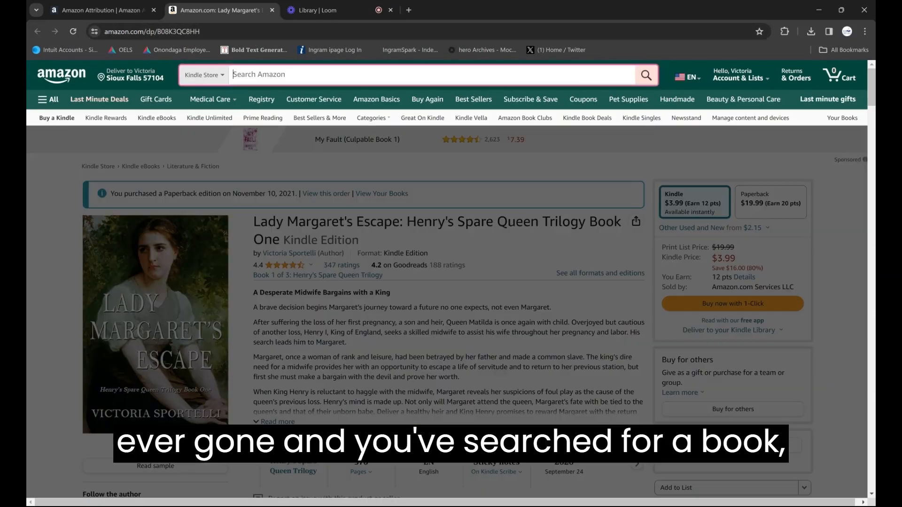
{"action": "type", "text": "a"}
{"action": "key", "text": "BackSpace"}
{"action": "type", "text": "lady maragre"}
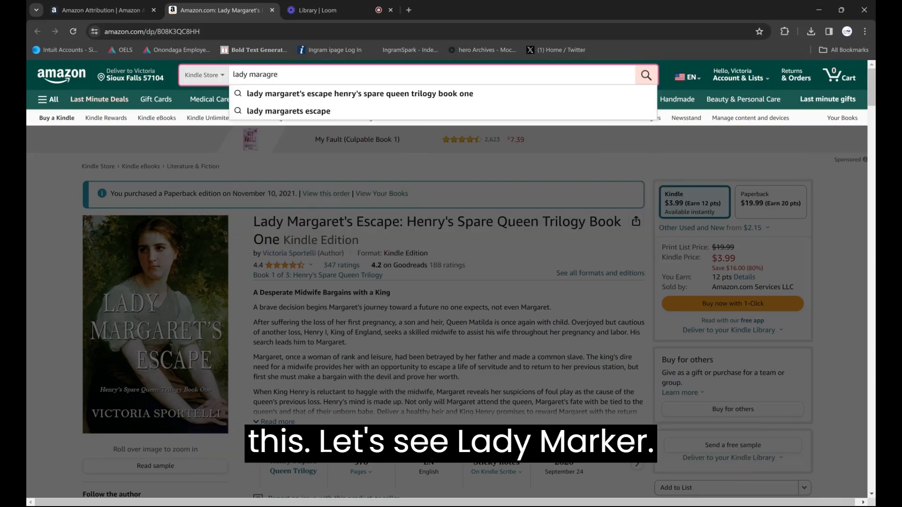
{"action": "left_click", "coordinate": [391, 97]}
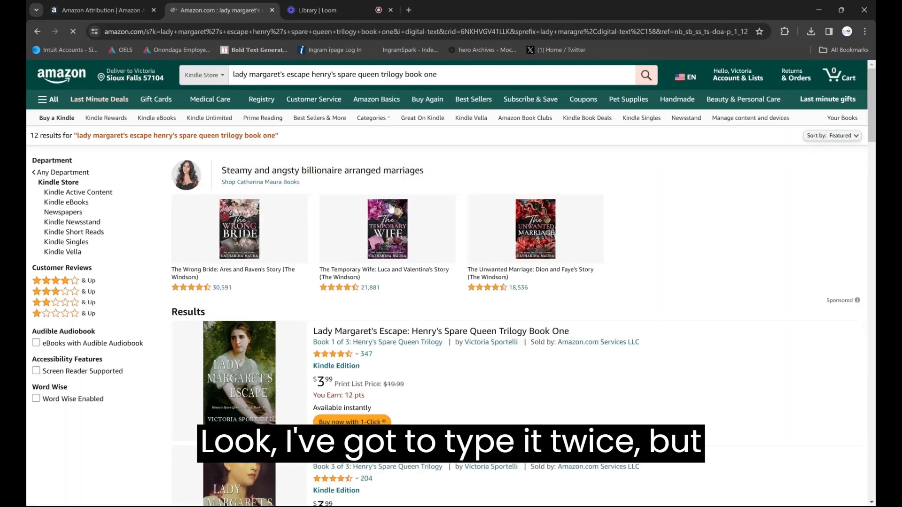
{"action": "scroll", "coordinate": [459, 243], "scroll_direction": "down", "scroll_amount": 2}
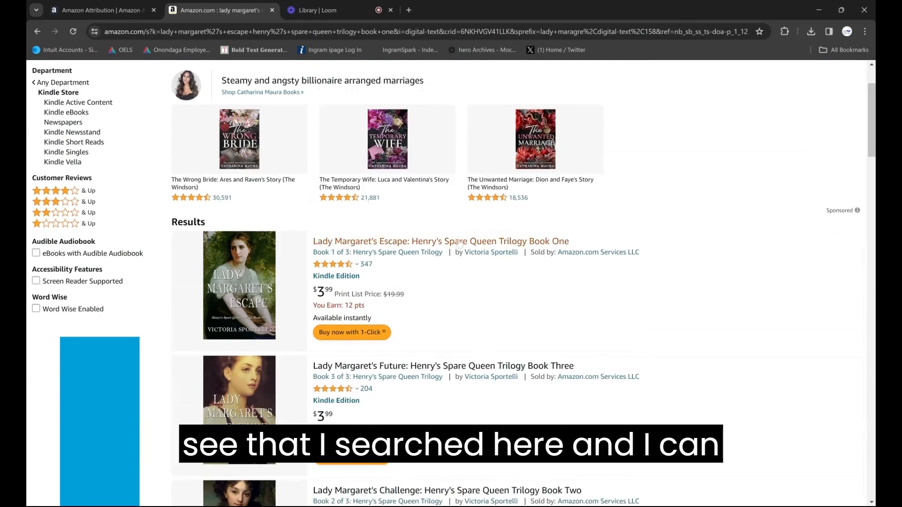
{"action": "left_click", "coordinate": [459, 243]}
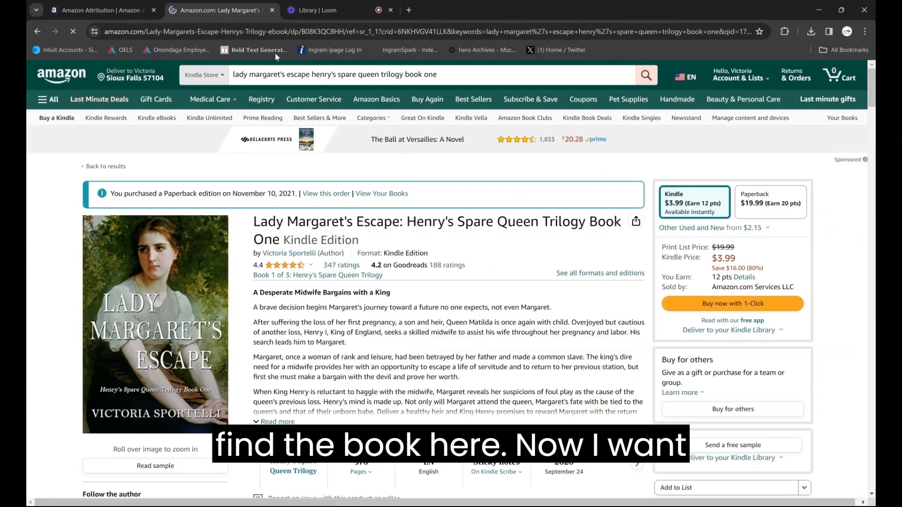
Remove the tracking text from "ref=" onward in the book page's address and load the clean link ending in /dp/B08K3QC8HH/
{"action": "left_click_drag", "start_coordinate": [285, 31], "coordinate": [753, 31]}
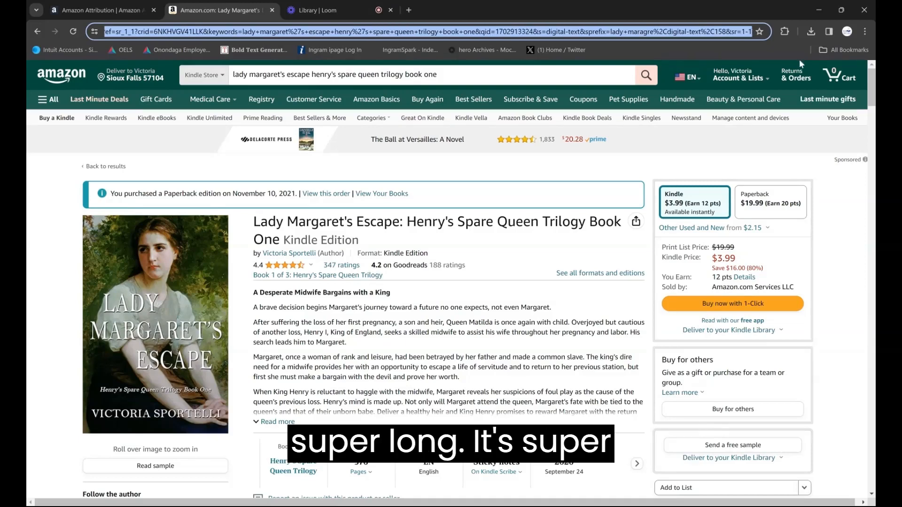
{"action": "left_click", "coordinate": [275, 34]}
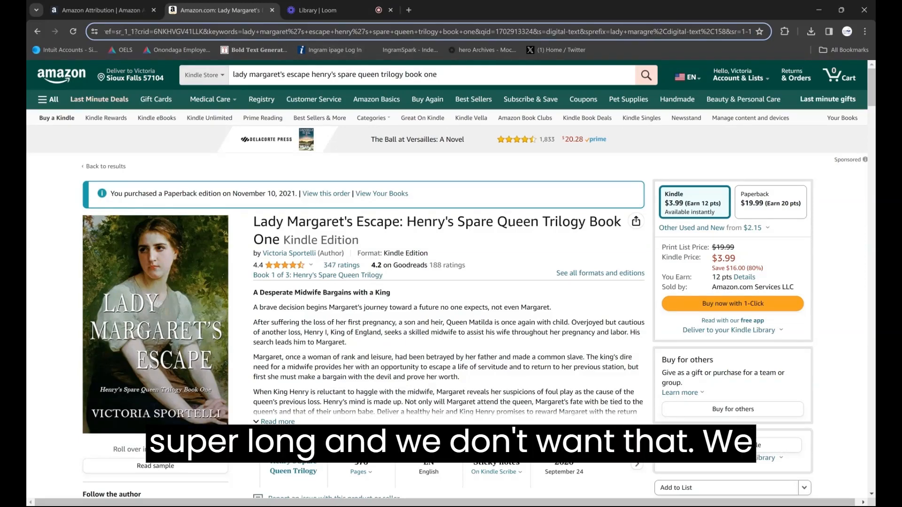
{"action": "left_click", "coordinate": [115, 32]}
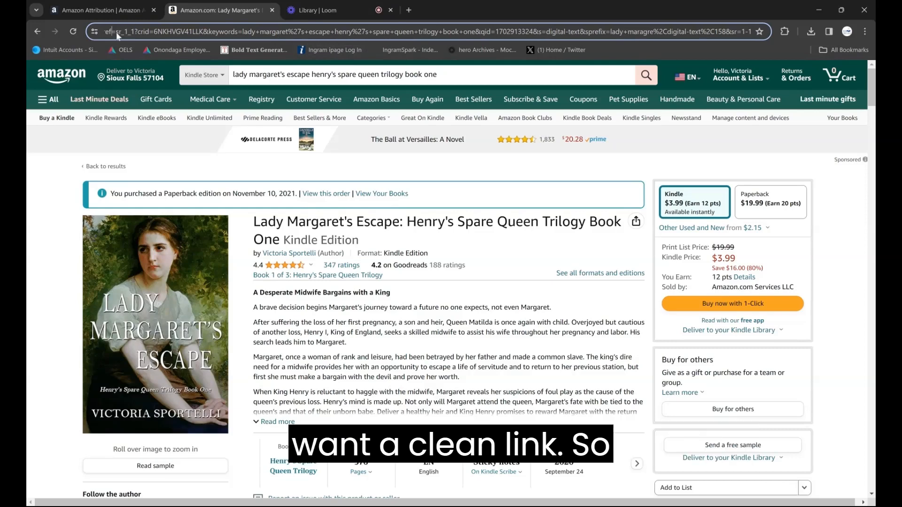
{"action": "key", "text": "Left"}
{"action": "key", "text": "Left"}
{"action": "key", "text": "Left"}
{"action": "key", "text": "Left"}
{"action": "key", "text": "Left"}
{"action": "key", "text": "Left"}
{"action": "key", "text": "Left"}
{"action": "key", "text": "Left"}
{"action": "key", "text": "Left"}
{"action": "key", "text": "Left"}
{"action": "key", "text": "Left"}
{"action": "key", "text": "Left"}
{"action": "key", "text": "Left"}
{"action": "key", "text": "Left"}
{"action": "key", "text": "Left"}
{"action": "key", "text": "Left"}
{"action": "key", "text": "Left"}
{"action": "key", "text": "Left"}
{"action": "key", "text": "Left"}
{"action": "key", "text": "Left"}
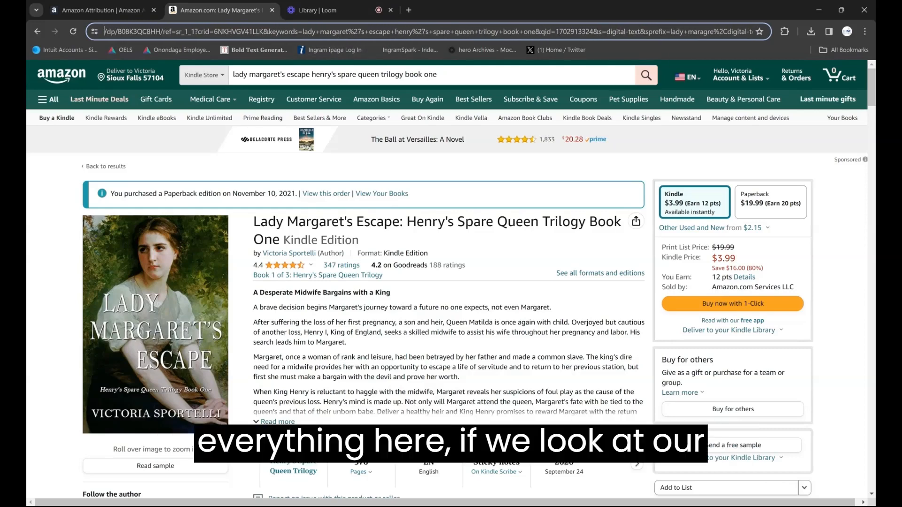
{"action": "key", "text": "Left"}
{"action": "key", "text": "Left"}
{"action": "key", "text": "Left"}
{"action": "key", "text": "Left"}
{"action": "key", "text": "Left"}
{"action": "key", "text": "Left"}
{"action": "key", "text": "Left"}
{"action": "key", "text": "Left"}
{"action": "key", "text": "Left"}
{"action": "key", "text": "Left"}
{"action": "key", "text": "Left"}
{"action": "key", "text": "Left"}
{"action": "key", "text": "Left"}
{"action": "key", "text": "Left"}
{"action": "key", "text": "Left"}
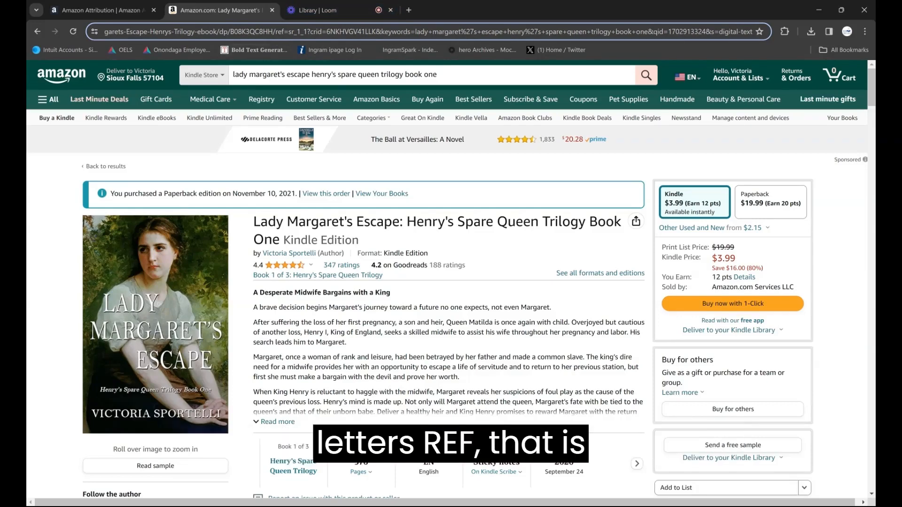
{"action": "left_click_drag", "start_coordinate": [275, 31], "coordinate": [322, 32]}
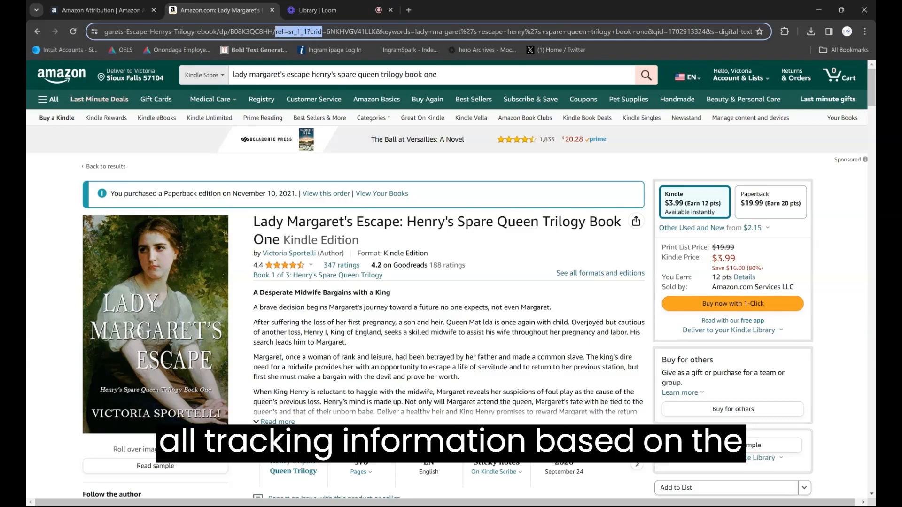
{"action": "left_click_drag", "start_coordinate": [323, 31], "coordinate": [752, 32]}
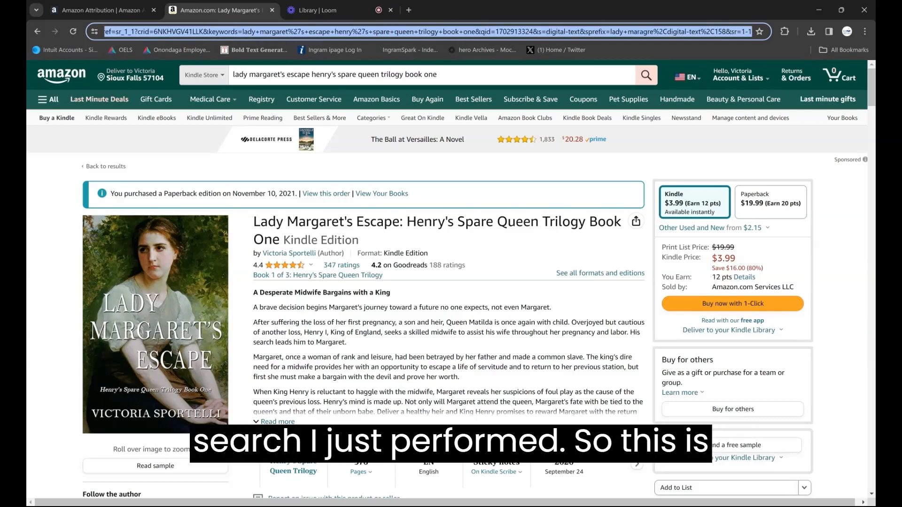
{"action": "key", "text": "BackSpace"}
{"action": "key", "text": "Return"}
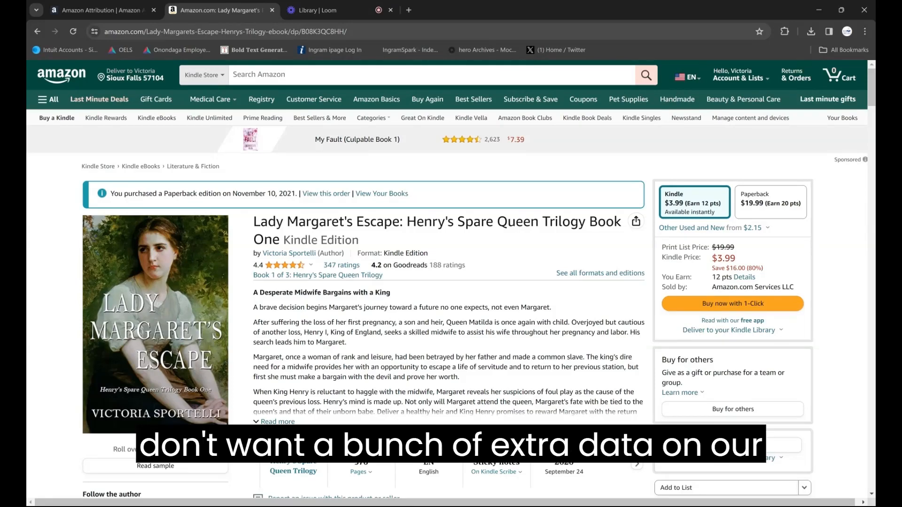
Copy the full clean address of the Lady Margaret's Escape Kindle page
{"action": "key", "text": "ctrl+l"}
{"action": "key", "text": "End"}
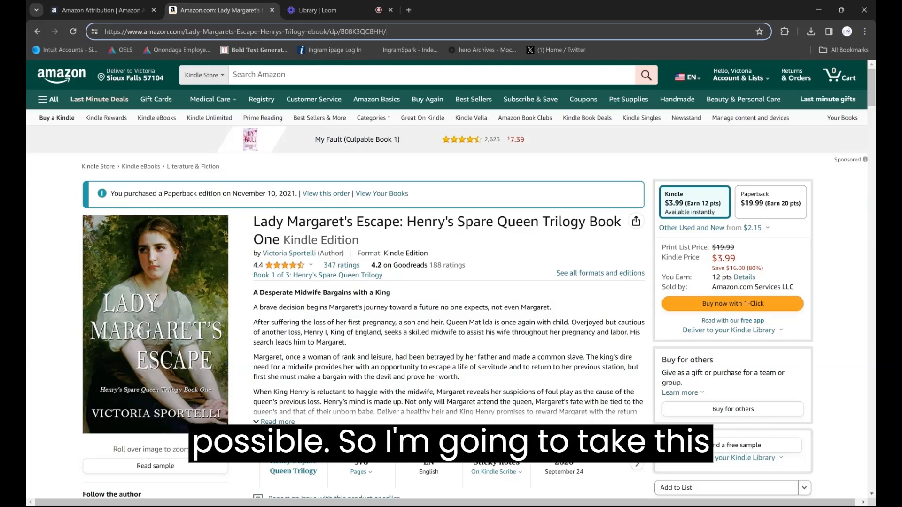
{"action": "left_click_drag", "start_coordinate": [387, 31], "coordinate": [88, 32]}
{"action": "key", "text": "ctrl+c"}
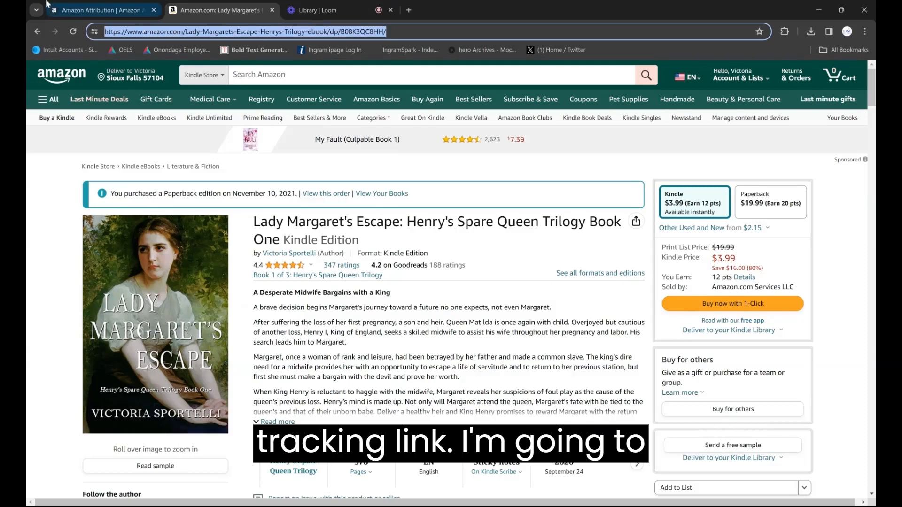
Set ad group 1's click-through URL in the Attribution campaign to the copied Lady Margaret's Escape link
{"action": "left_click", "coordinate": [71, 9]}
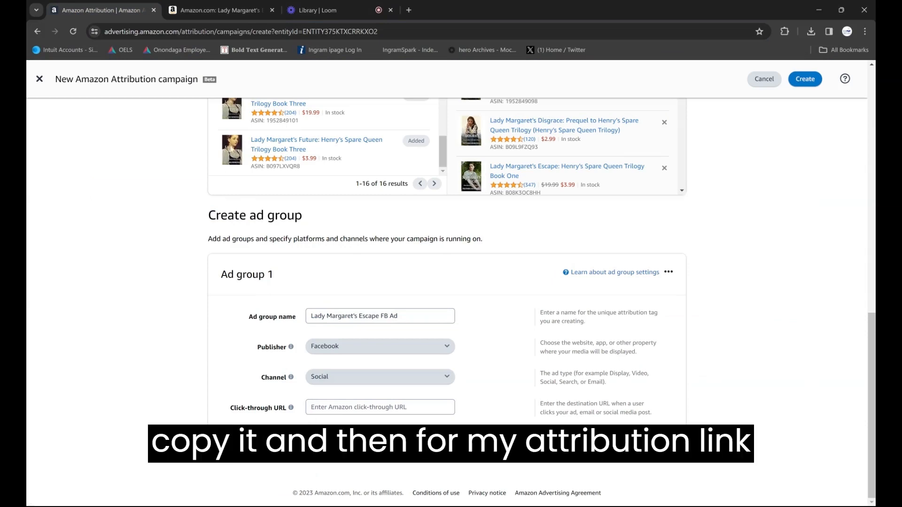
{"action": "left_click", "coordinate": [227, 10]}
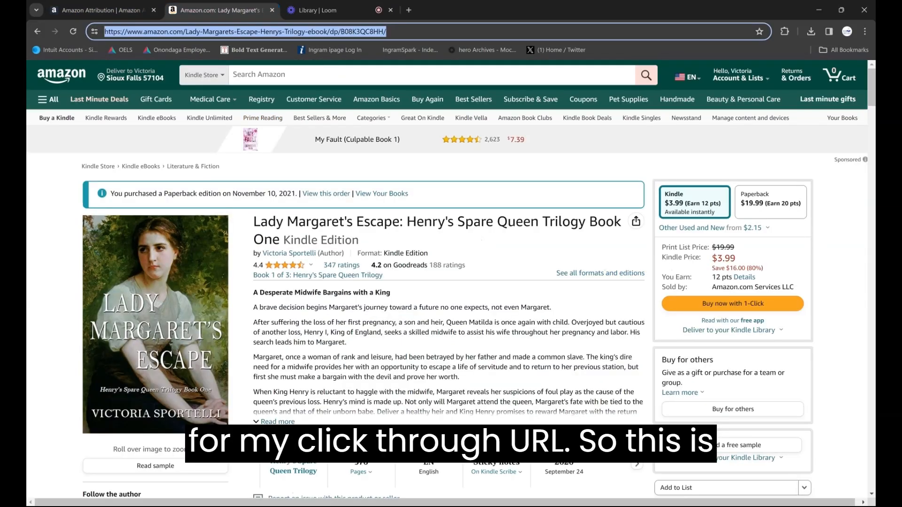
{"action": "left_click", "coordinate": [86, 10]}
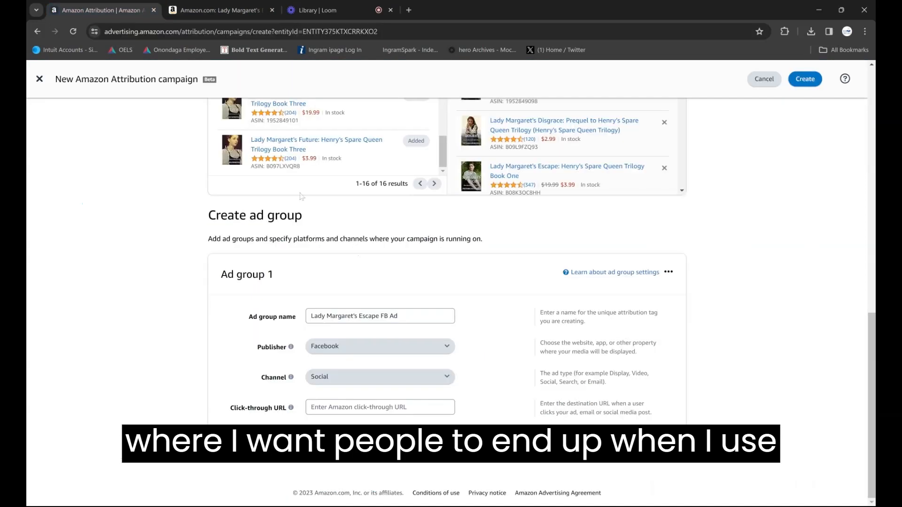
{"action": "left_click", "coordinate": [345, 406]}
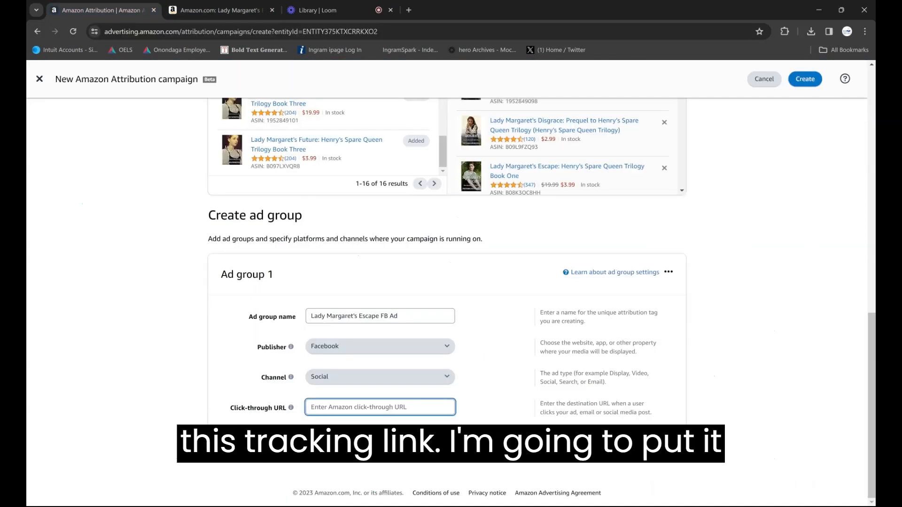
{"action": "key", "text": "ctrl+v"}
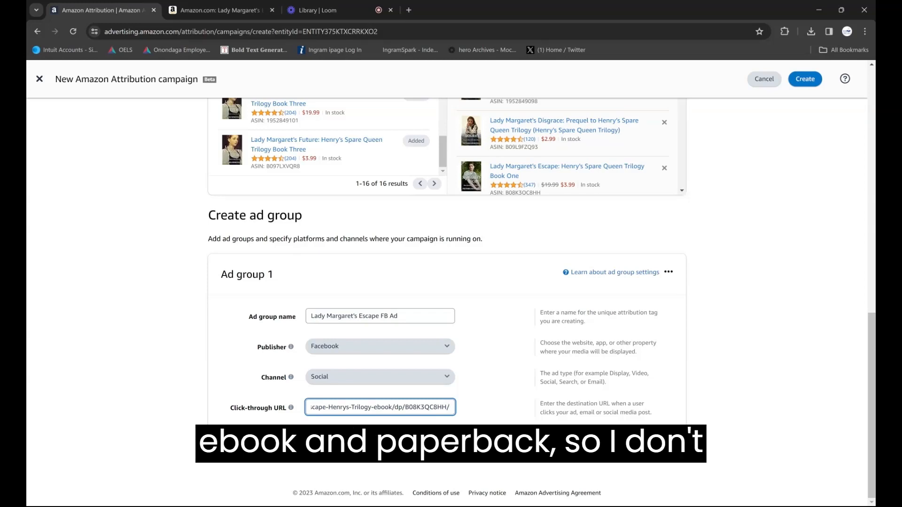
Add a second ad group to the campaign and name it Lady Margaret's Escape FB Organic
{"action": "left_click", "coordinate": [249, 446]}
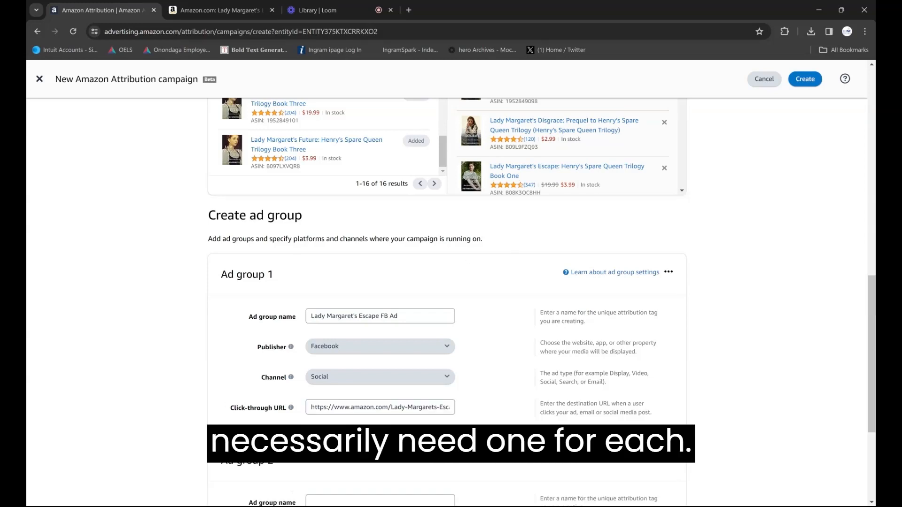
{"action": "scroll", "coordinate": [414, 360], "scroll_direction": "down", "scroll_amount": 4}
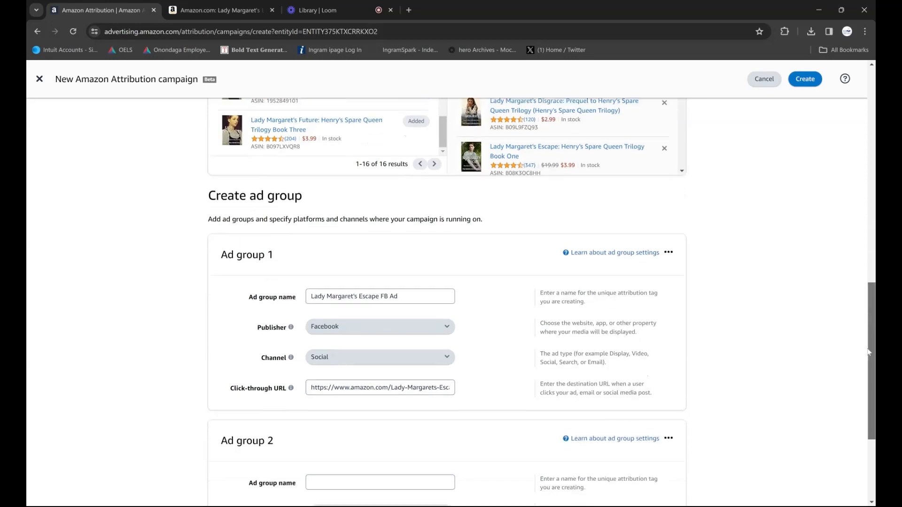
{"action": "left_click", "coordinate": [380, 316]}
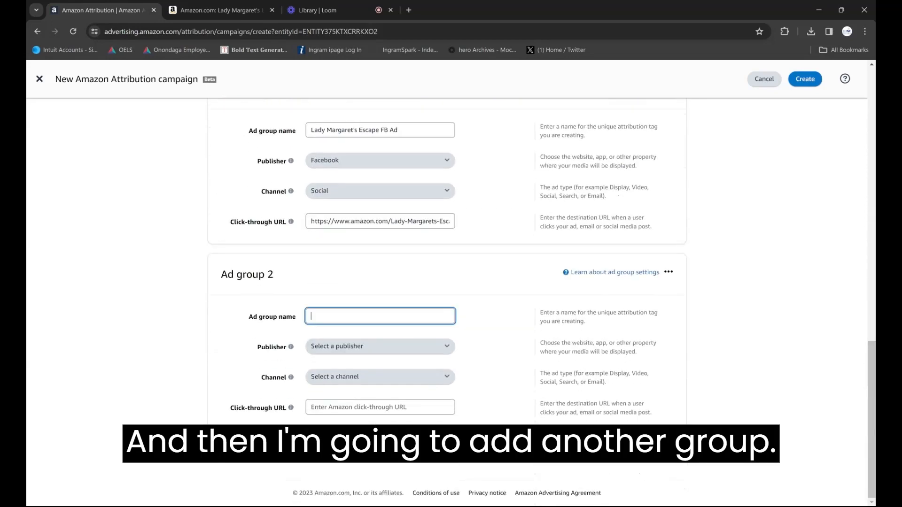
{"action": "type", "text": "Lady Mar"}
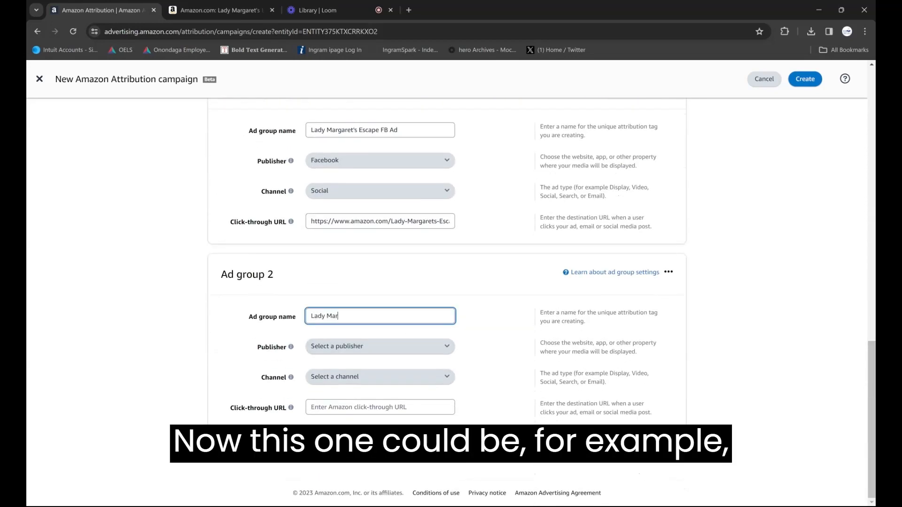
{"action": "type", "text": "ga"}
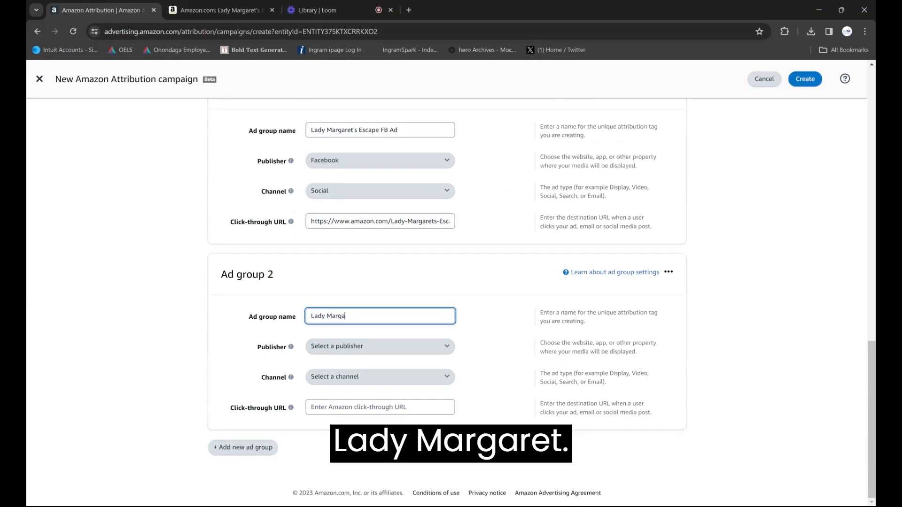
{"action": "type", "text": "ret's"}
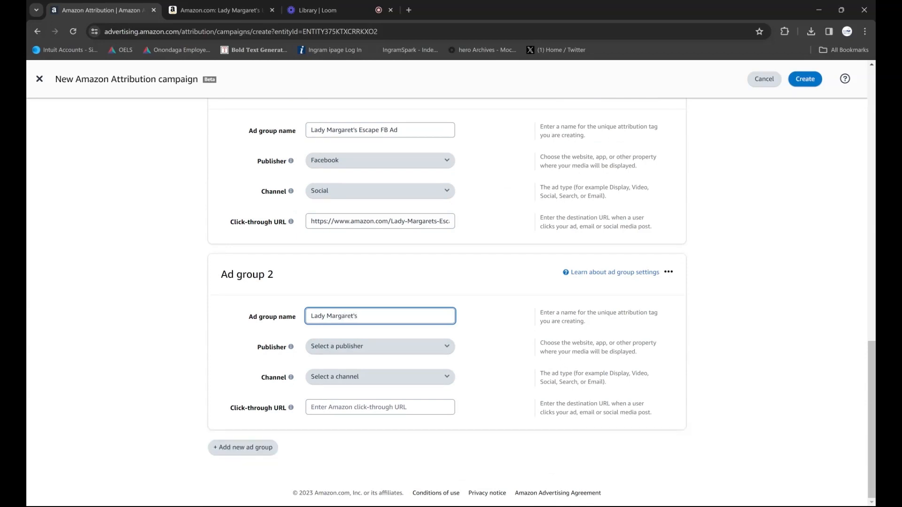
{"action": "type", "text": " Escape FB Organic"}
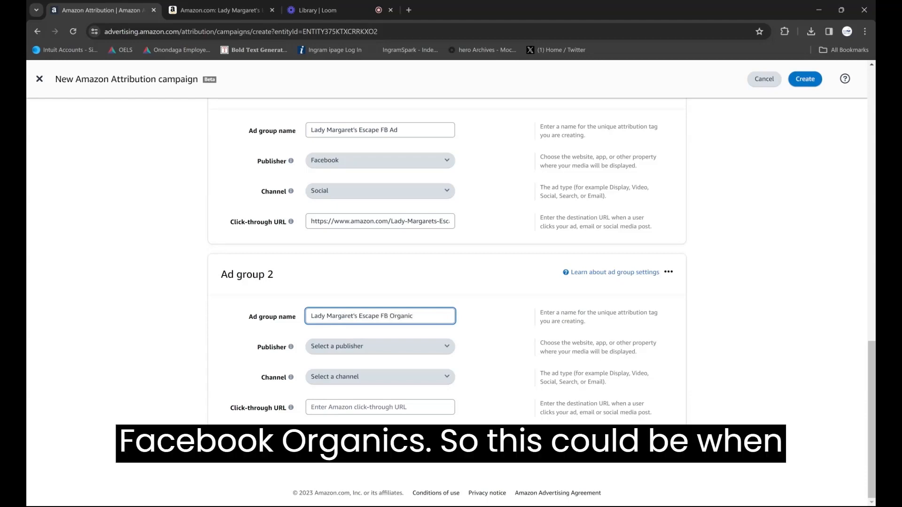
Set ad group 2's publisher to Facebook and its click-through URL to the same copied book link
{"action": "left_click", "coordinate": [386, 353]}
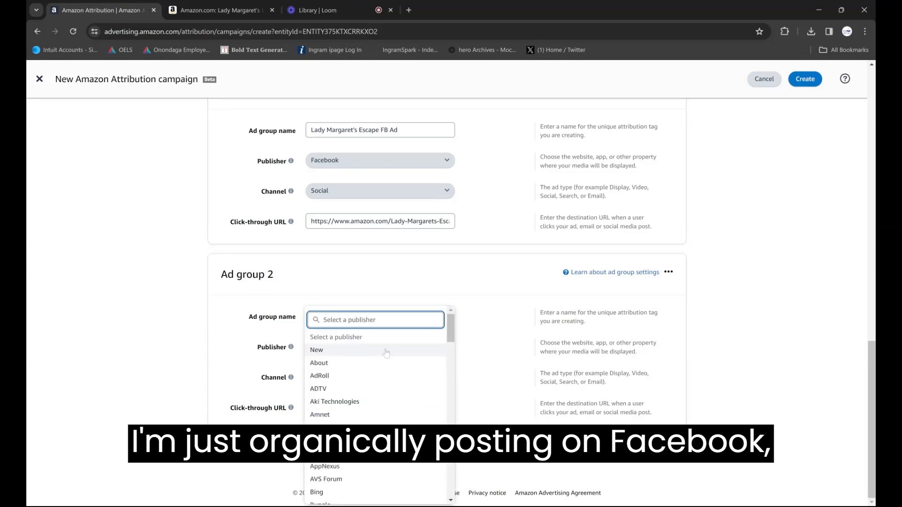
{"action": "type", "text": "fac"}
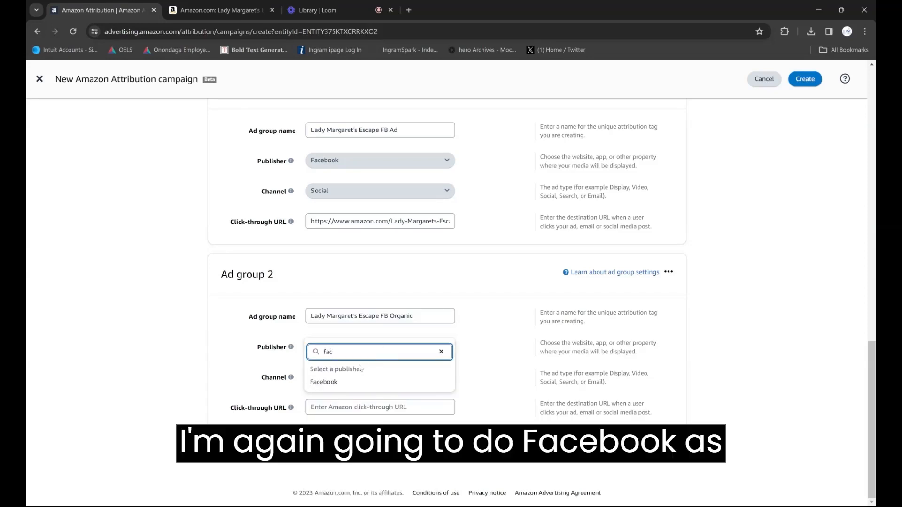
{"action": "left_click", "coordinate": [343, 384]}
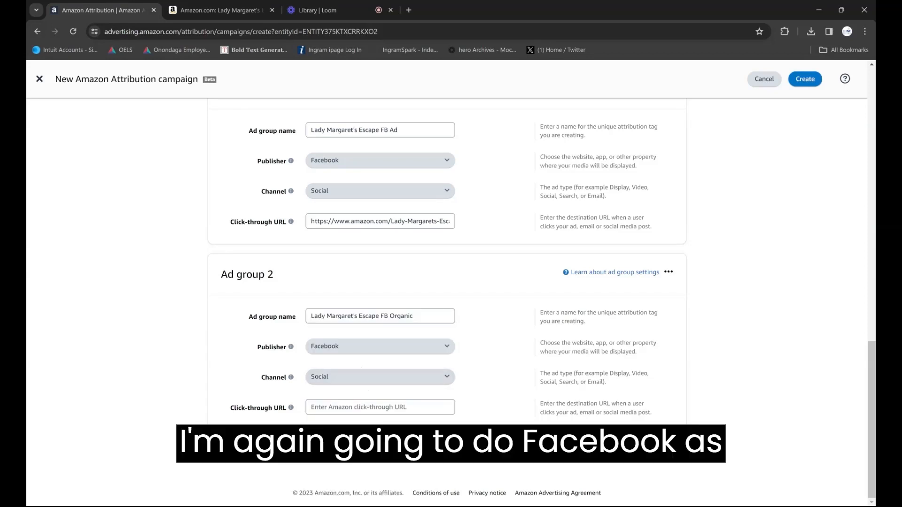
{"action": "left_click", "coordinate": [367, 407]}
{"action": "key", "text": "ctrl+v"}
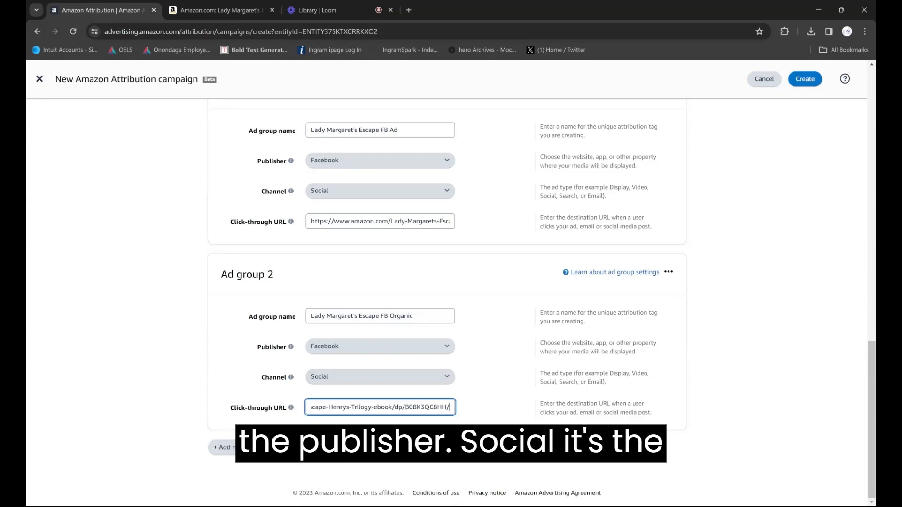
Add a third ad group to the campaign and name it Lady Margaret's Escape Mailchimp
{"action": "left_click", "coordinate": [221, 448]}
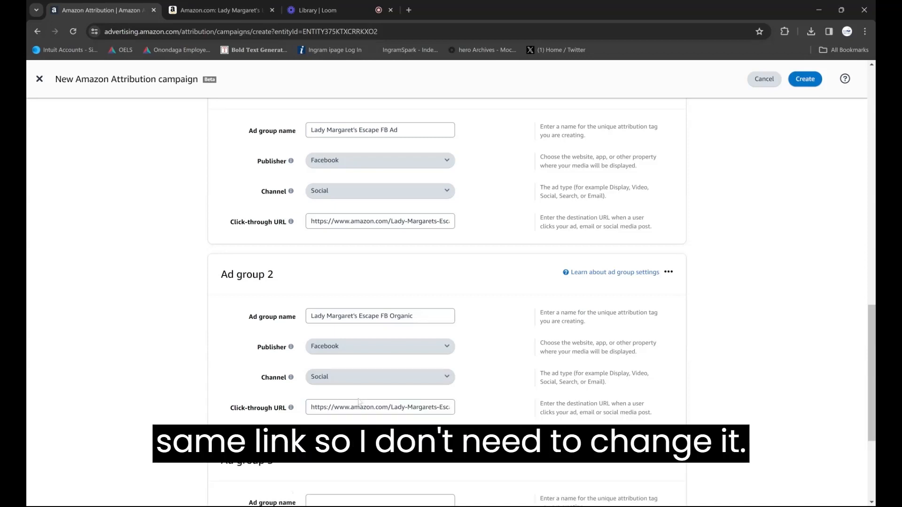
{"action": "scroll", "coordinate": [446, 330], "scroll_direction": "down", "scroll_amount": 4}
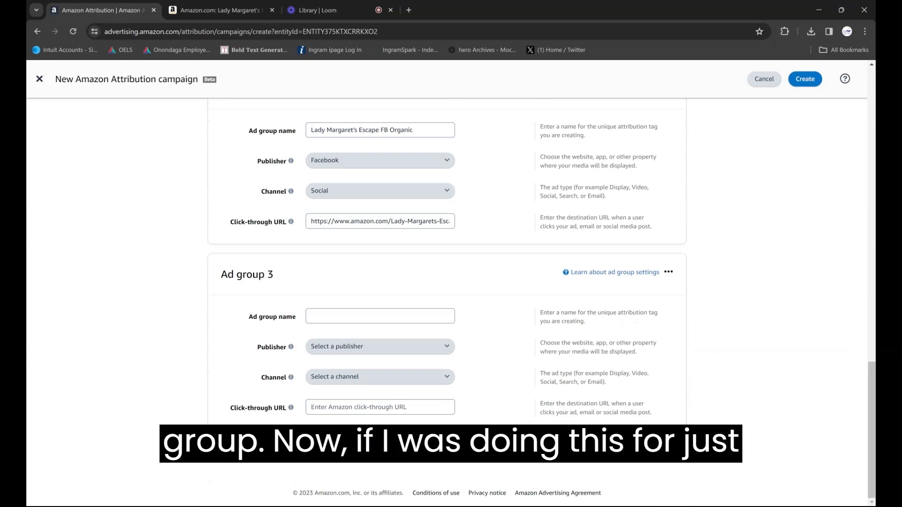
{"action": "left_click", "coordinate": [380, 317]}
{"action": "type", "text": "LAd"}
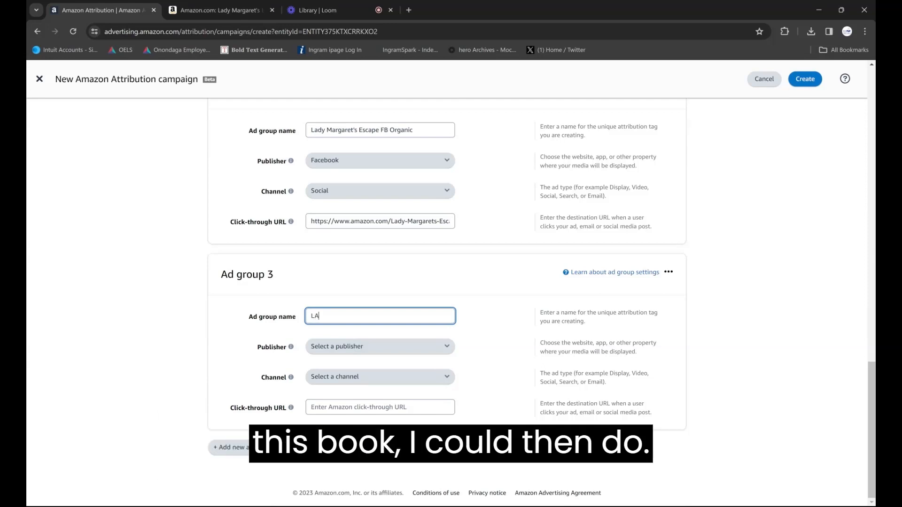
{"action": "key", "text": "BackSpace"}
{"action": "key", "text": "BackSpace"}
{"action": "type", "text": "ady M"}
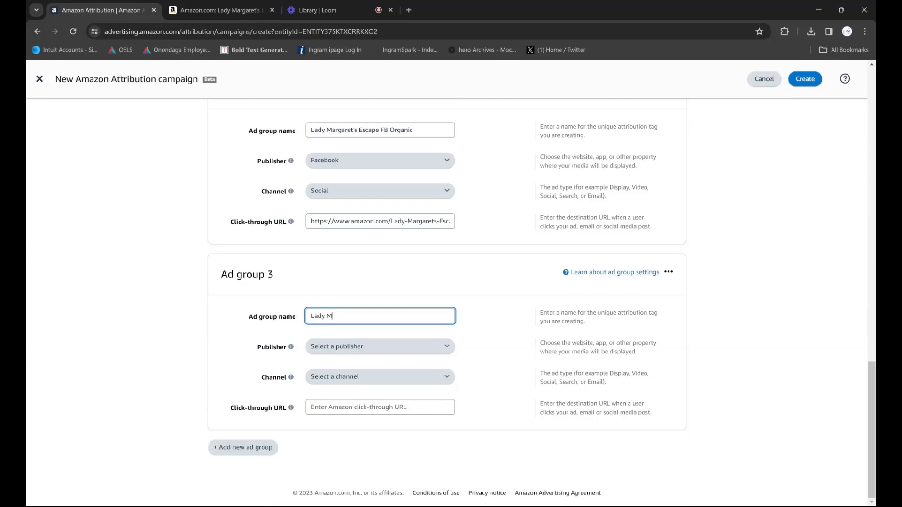
{"action": "type", "text": "argaret's E"}
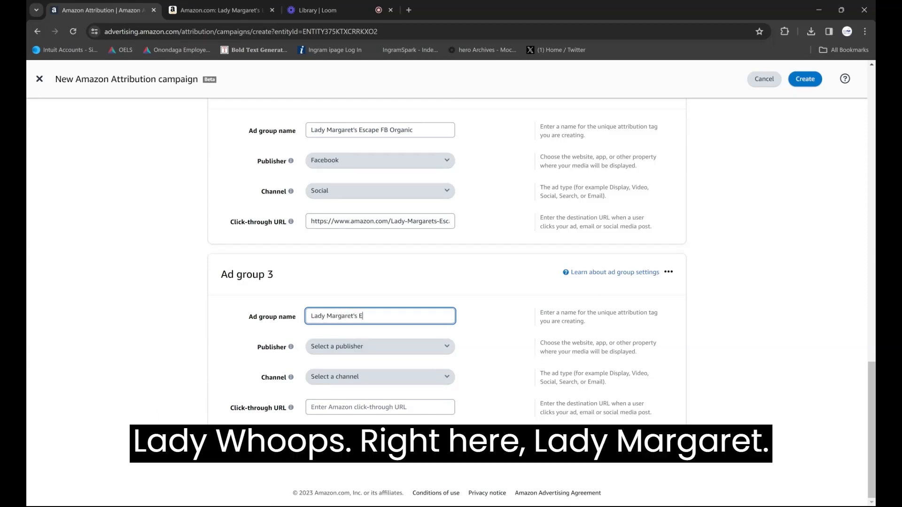
{"action": "type", "text": "scape"}
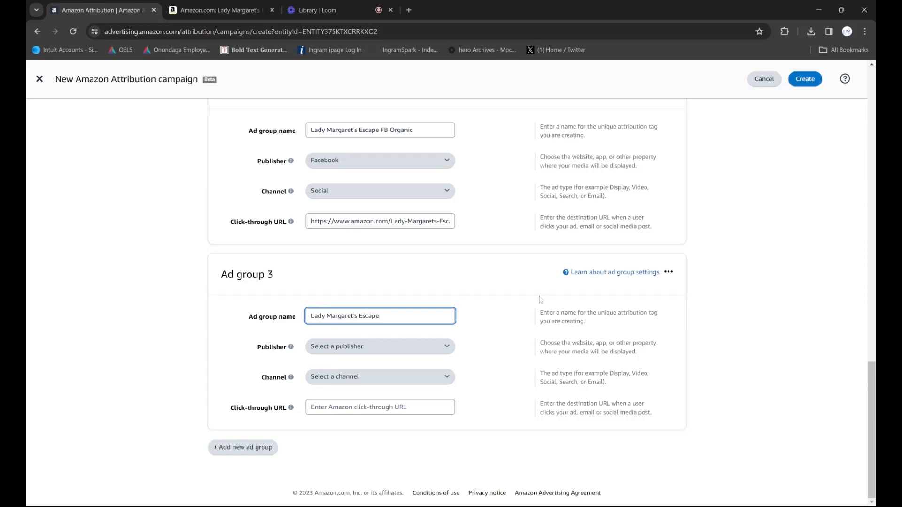
{"action": "type", "text": " Mailchimp"}
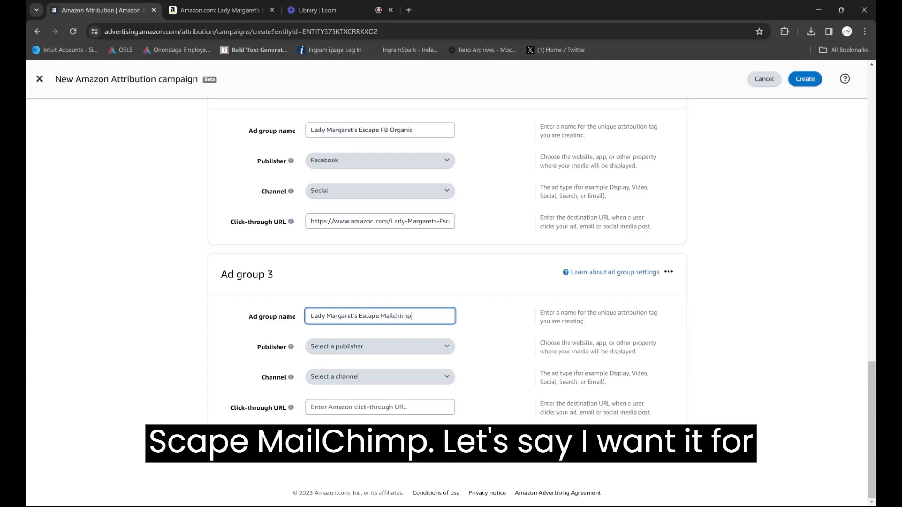
Search ad group 3's available publishers for "mail" and "email"
{"action": "left_click", "coordinate": [380, 348]}
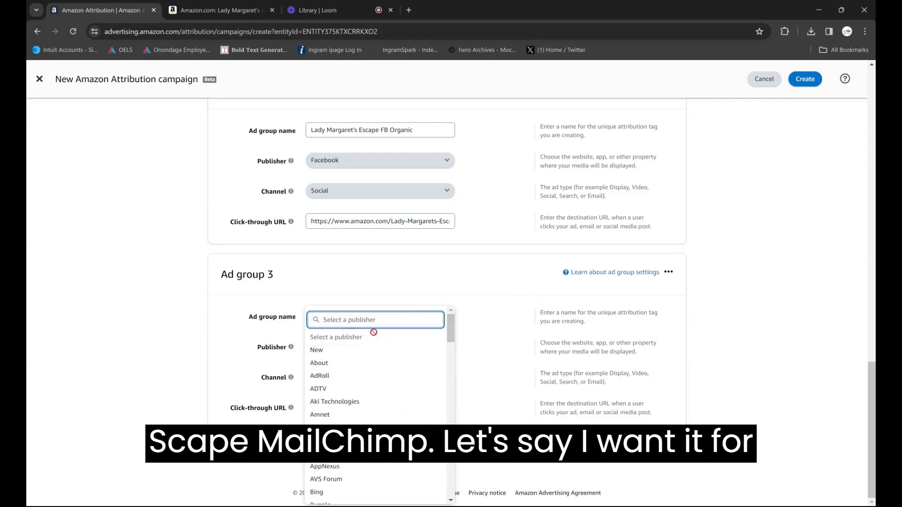
{"action": "type", "text": "mail"}
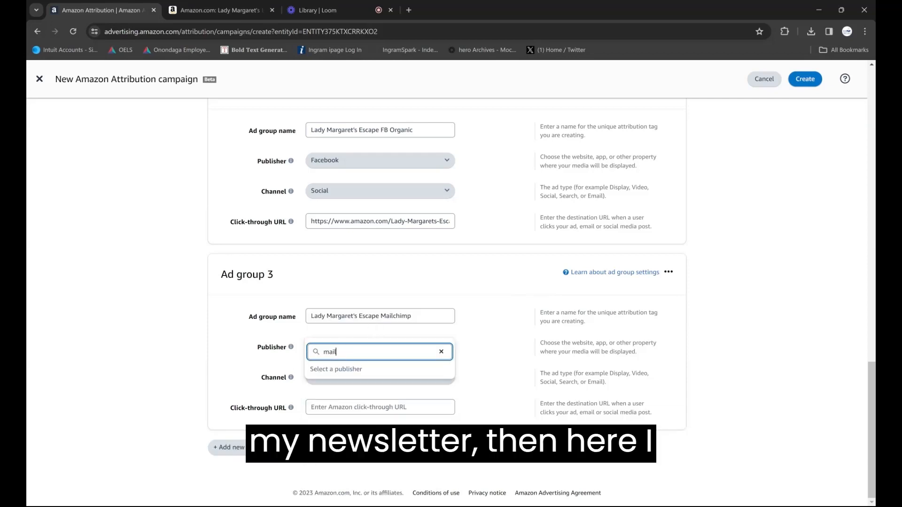
{"action": "left_click_drag", "start_coordinate": [340, 352], "coordinate": [309, 353]}
{"action": "type", "text": "e"}
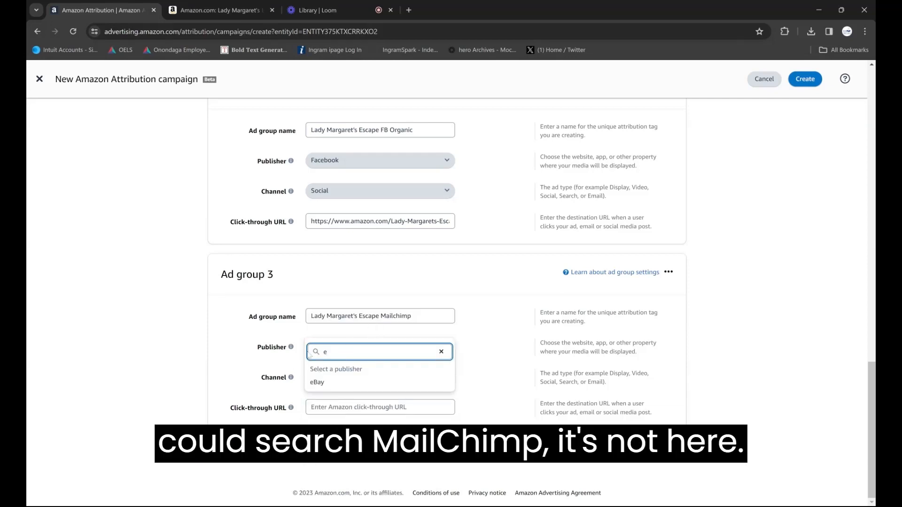
{"action": "type", "text": "mail"}
{"action": "key", "text": "BackSpace"}
{"action": "key", "text": "BackSpace"}
{"action": "key", "text": "BackSpace"}
{"action": "key", "text": "BackSpace"}
{"action": "key", "text": "BackSpace"}
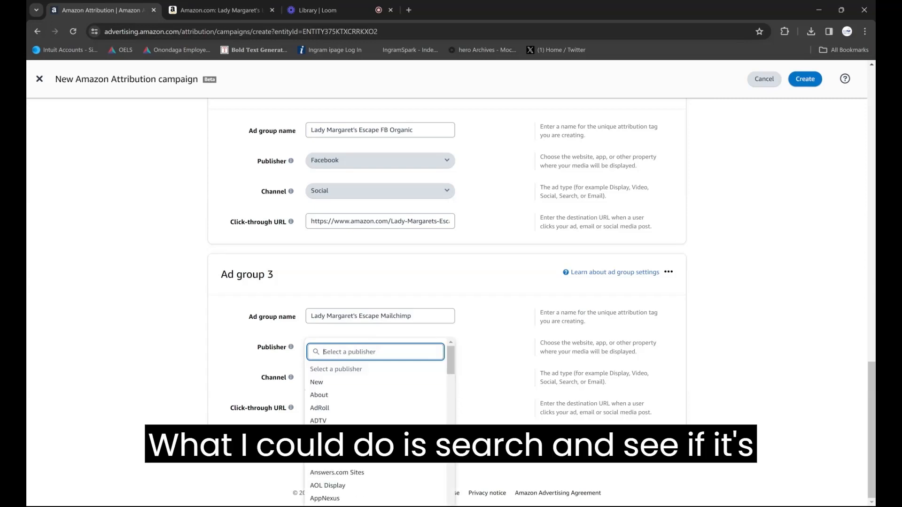
Set ad group 3's publisher to a new one named Mailchimp
{"action": "left_click", "coordinate": [329, 382]}
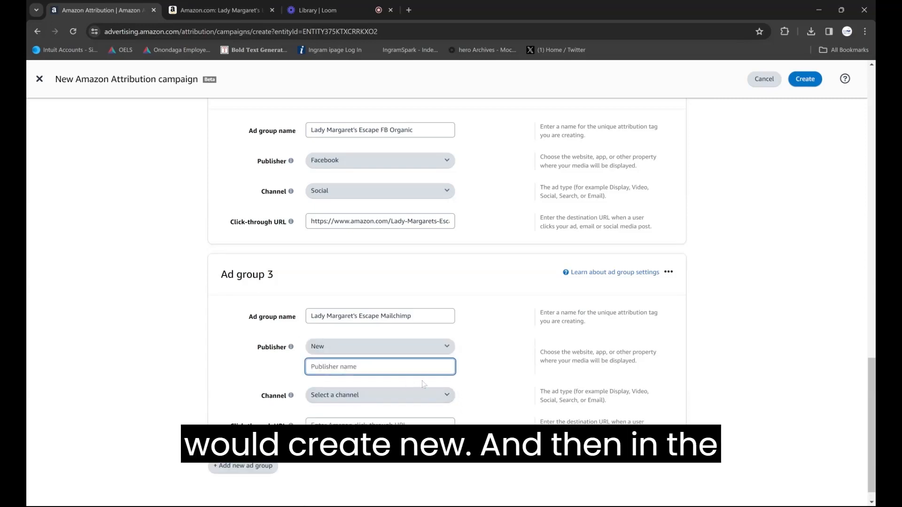
{"action": "type", "text": "M"}
{"action": "key", "text": "BackSpace"}
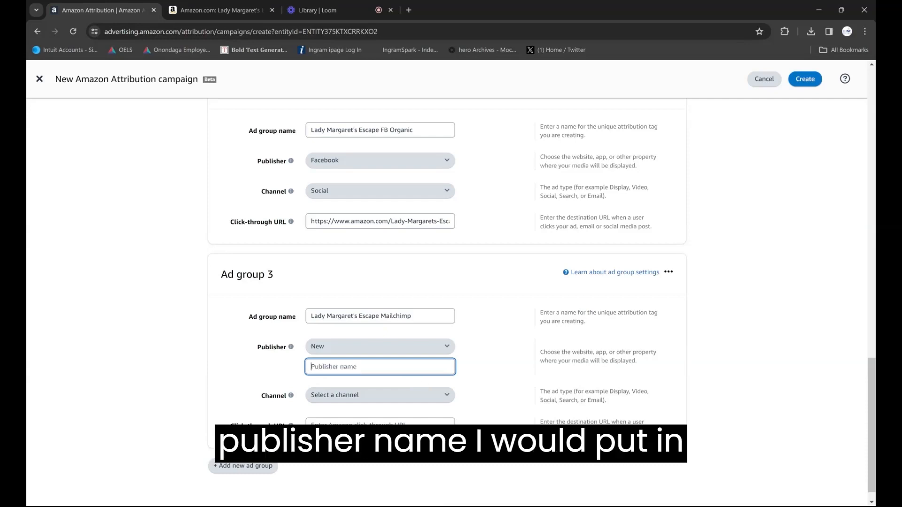
{"action": "type", "text": "Mailchimp"}
{"action": "left_click", "coordinate": [484, 378]}
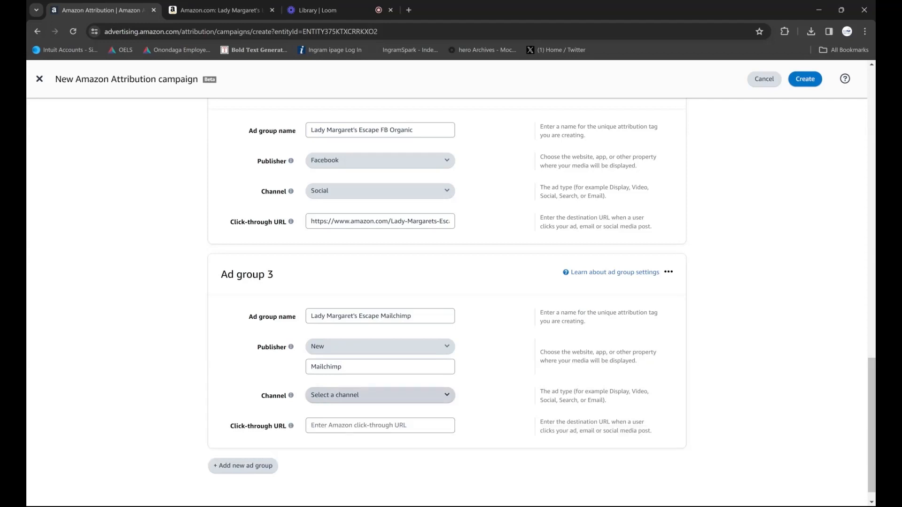
Set ad group 3's channel to Email and its click-through URL to the copied Lady Margaret's Escape link
{"action": "left_click", "coordinate": [345, 397]}
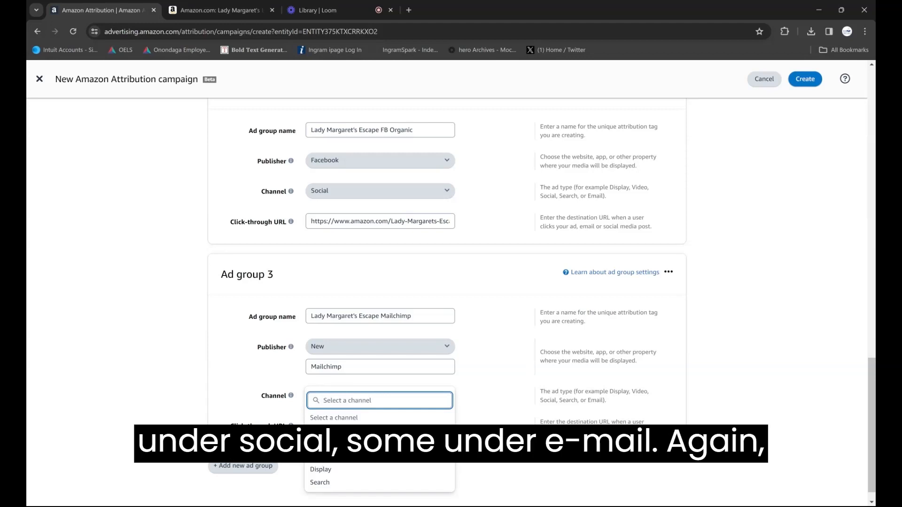
{"action": "left_click", "coordinate": [324, 444]}
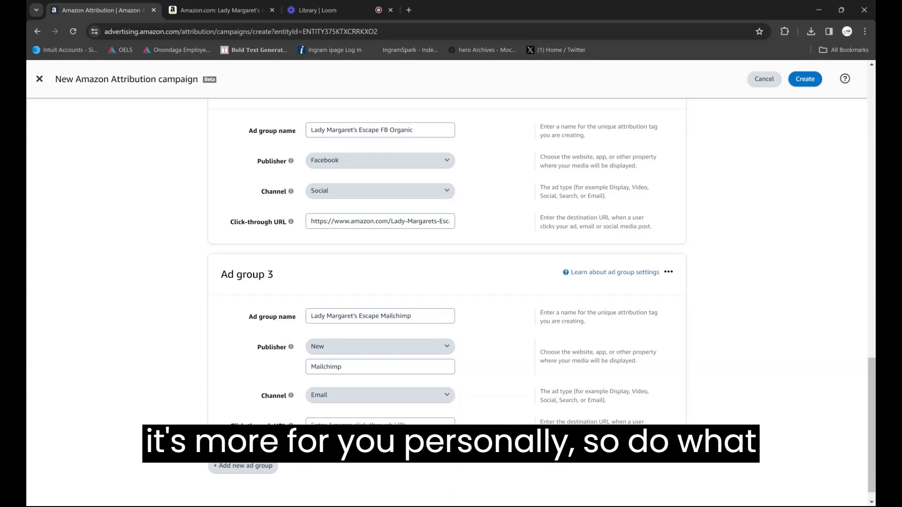
{"action": "left_click", "coordinate": [311, 424]}
{"action": "key", "text": "ctrl+v"}
{"action": "type", "text": "https://www.amazon.com/Lady-Margarets-Escape-Henrys-Trilogy-ebook/dp/B08K3QC8HH/"}
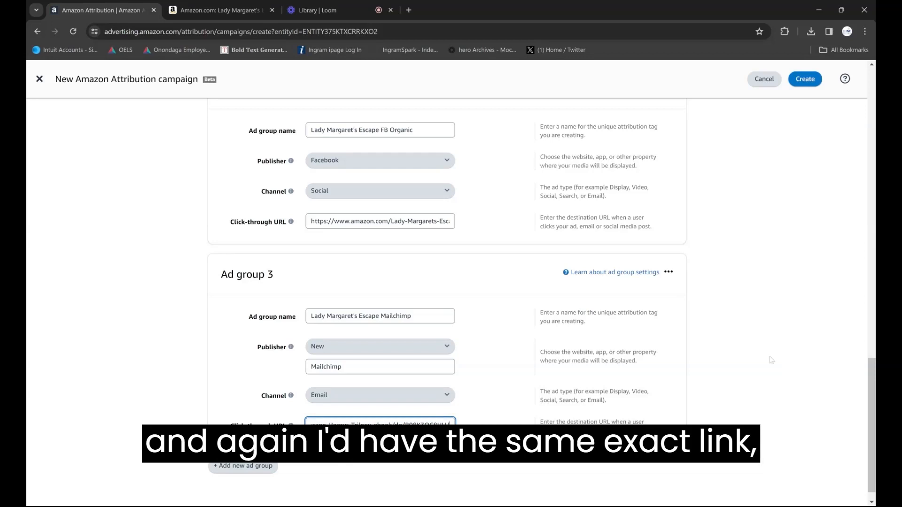
Add a fourth ad group to the campaign and name it Lady Margaret's Escape Website
{"action": "left_click", "coordinate": [264, 468]}
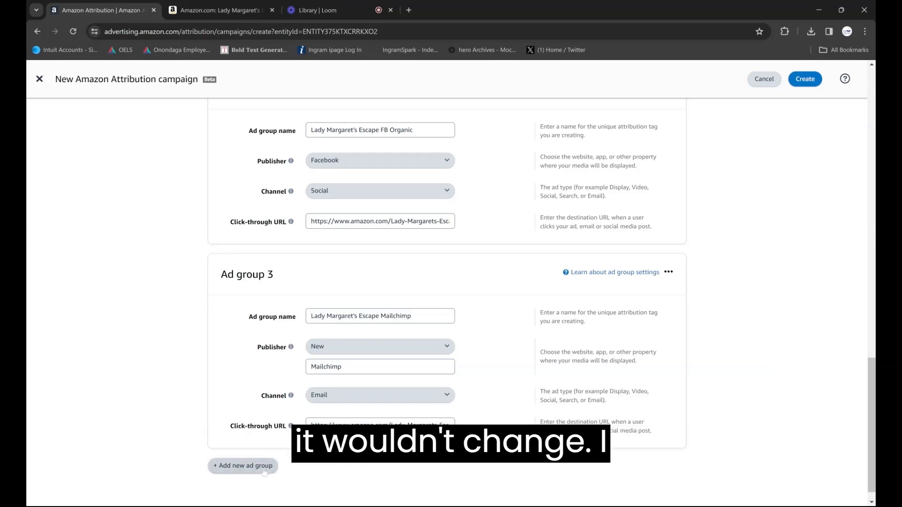
{"action": "scroll", "coordinate": [263, 468], "scroll_direction": "down", "scroll_amount": 4}
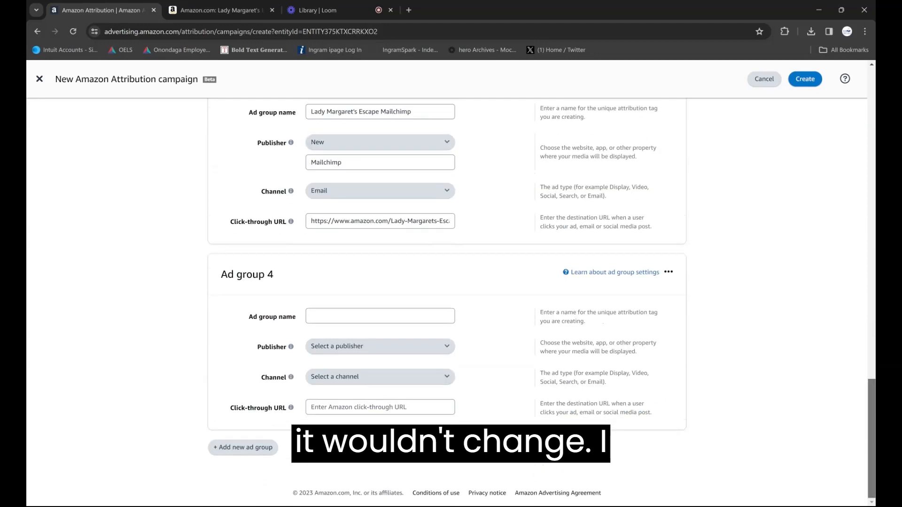
{"action": "left_click", "coordinate": [387, 316]}
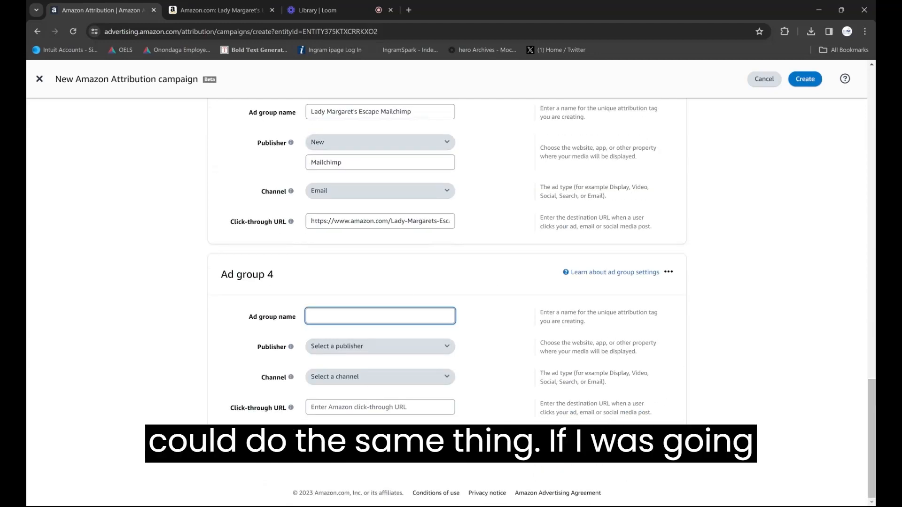
{"action": "type", "text": "Lady Marg"}
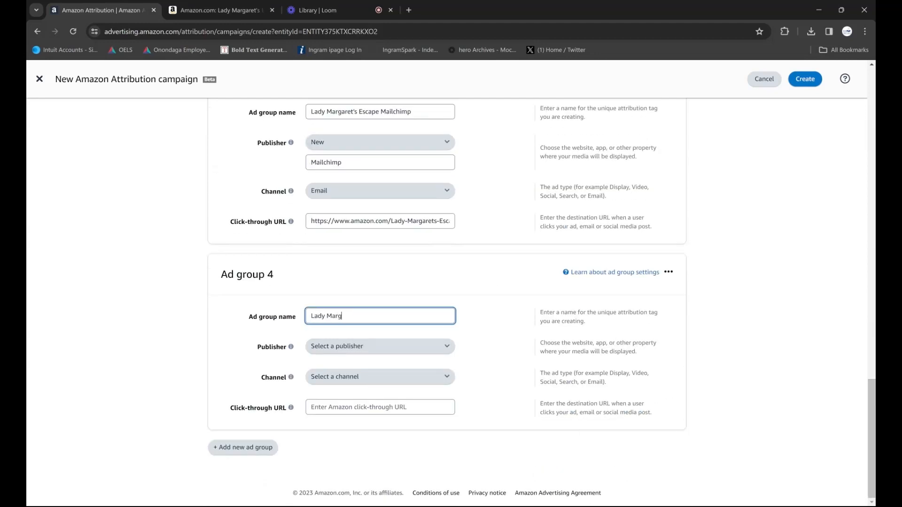
{"action": "type", "text": "aret's Escape"}
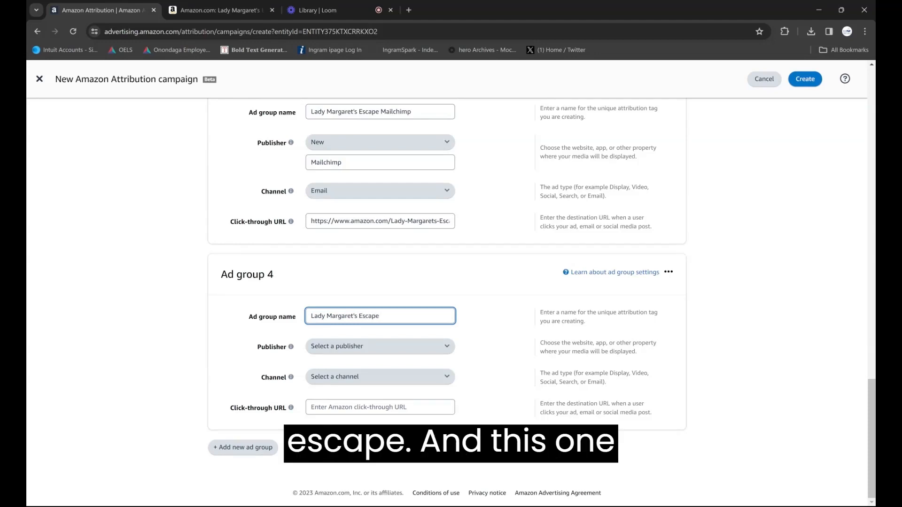
{"action": "type", "text": " Website"}
Look for a website publisher for ad group 4, and set its publisher to a new one named My Website
{"action": "left_click", "coordinate": [368, 354]}
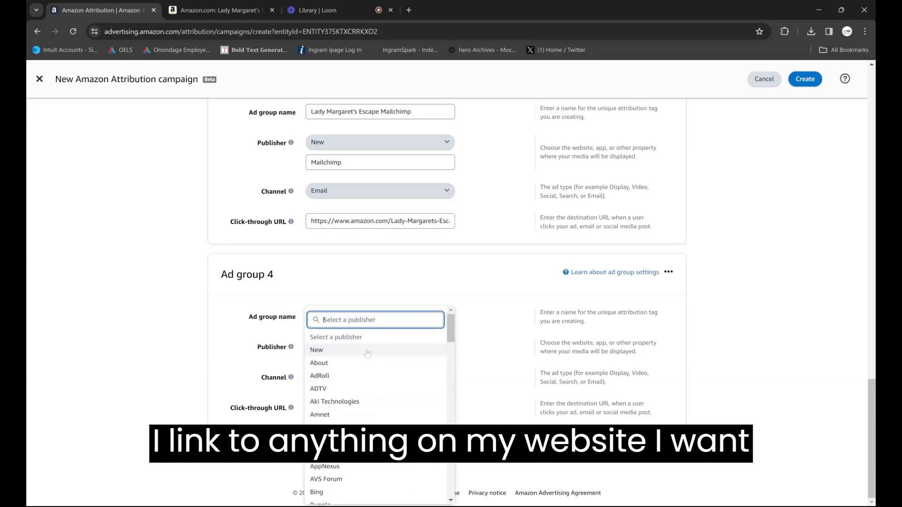
{"action": "type", "text": "we"}
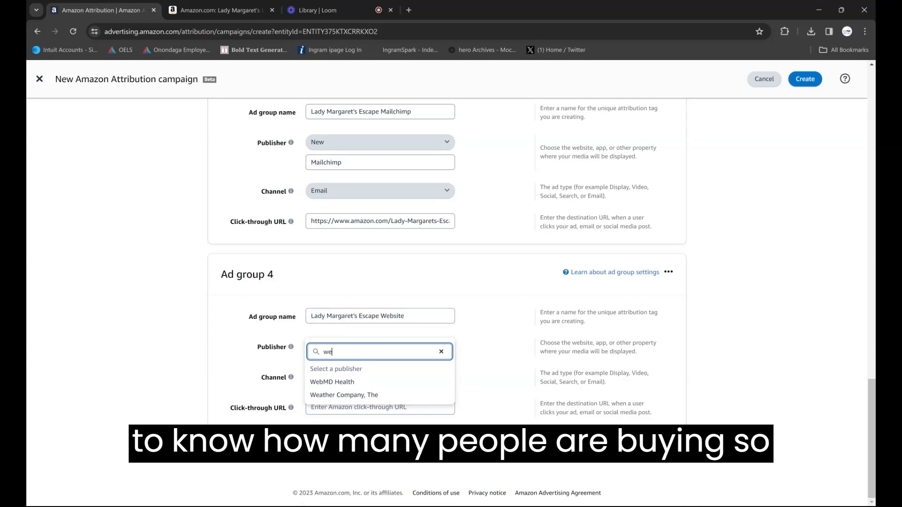
{"action": "left_click", "coordinate": [442, 352]}
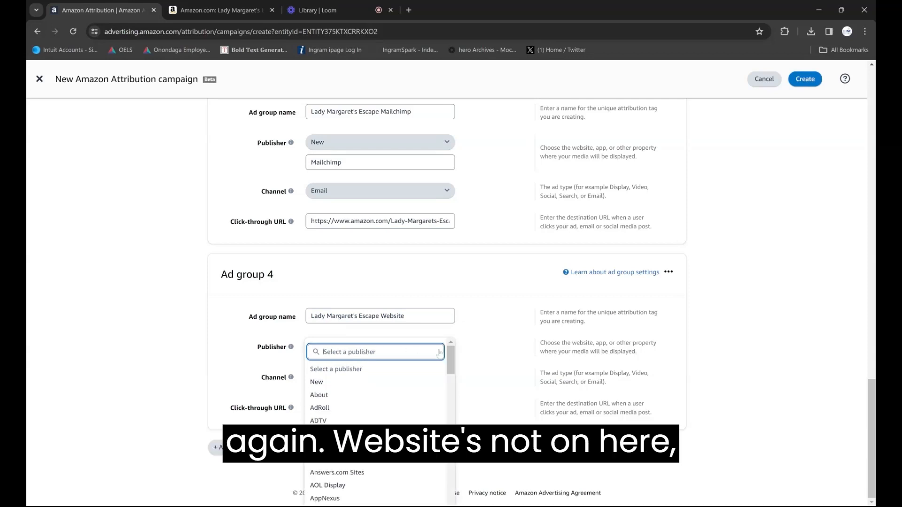
{"action": "left_click", "coordinate": [317, 382]}
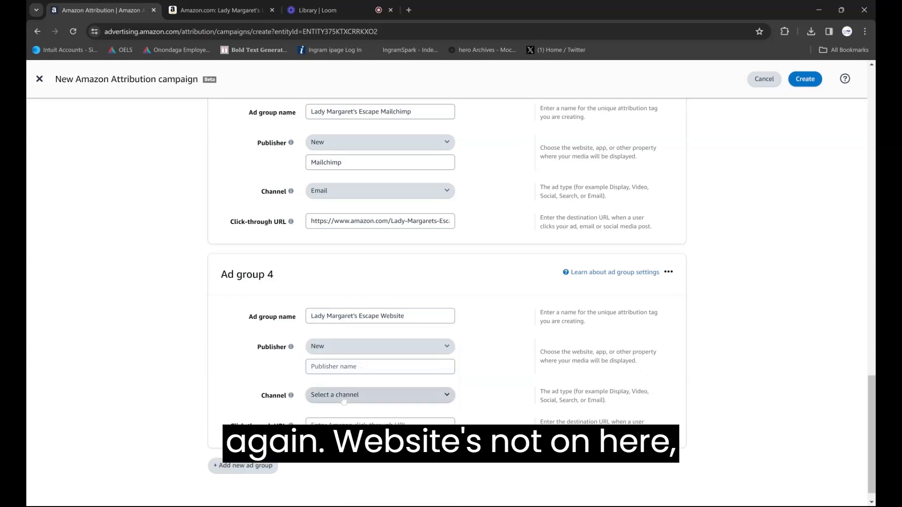
{"action": "type", "text": "My Website"}
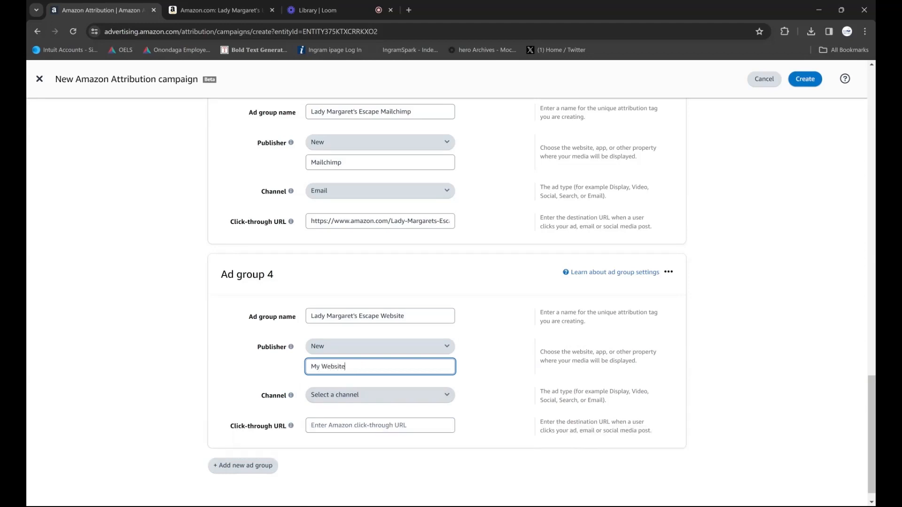
Set ad group 4's channel to Display and its click-through URL to the same copied book link
{"action": "left_click", "coordinate": [357, 395]}
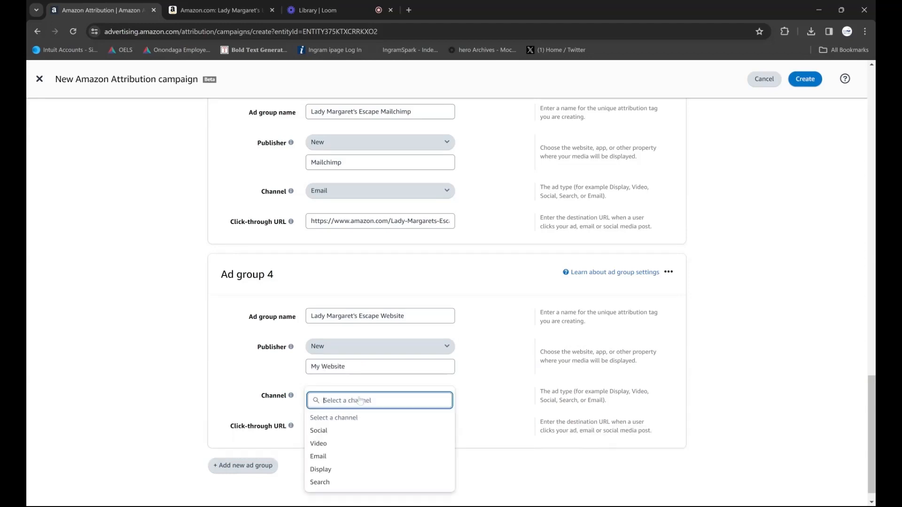
{"action": "left_click", "coordinate": [322, 470]}
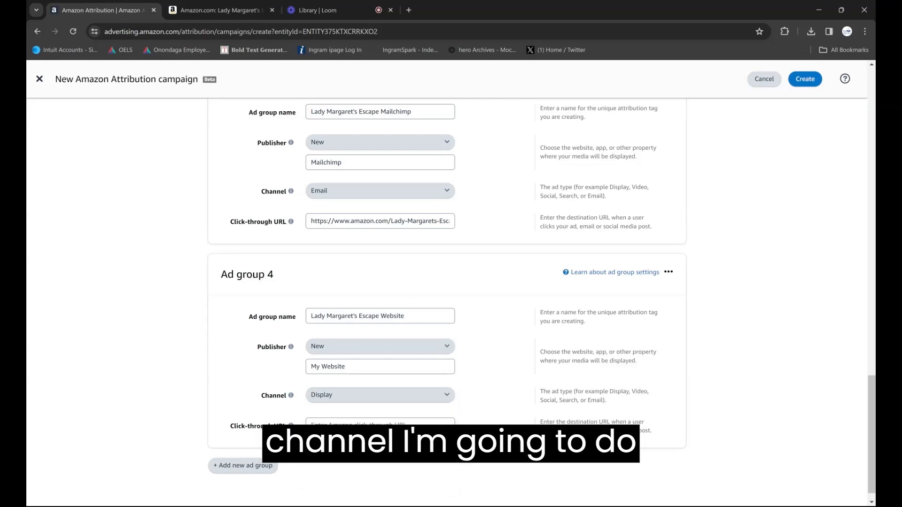
{"action": "left_click", "coordinate": [357, 427]}
{"action": "type", "text": "https://www.amazon.com/Lady-Margarets-Escape-Henrys-Trilogy-ebook/dp/B08K3QC8HH/"}
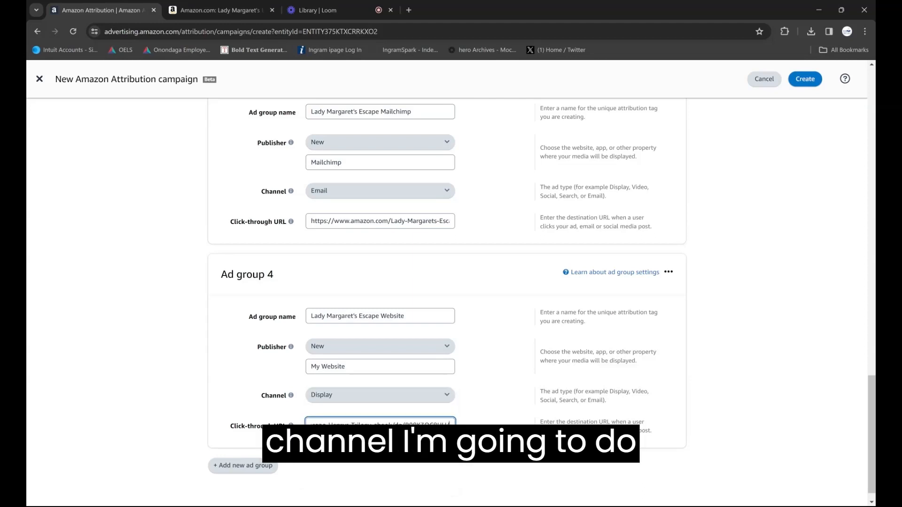
{"action": "left_click", "coordinate": [851, 325]}
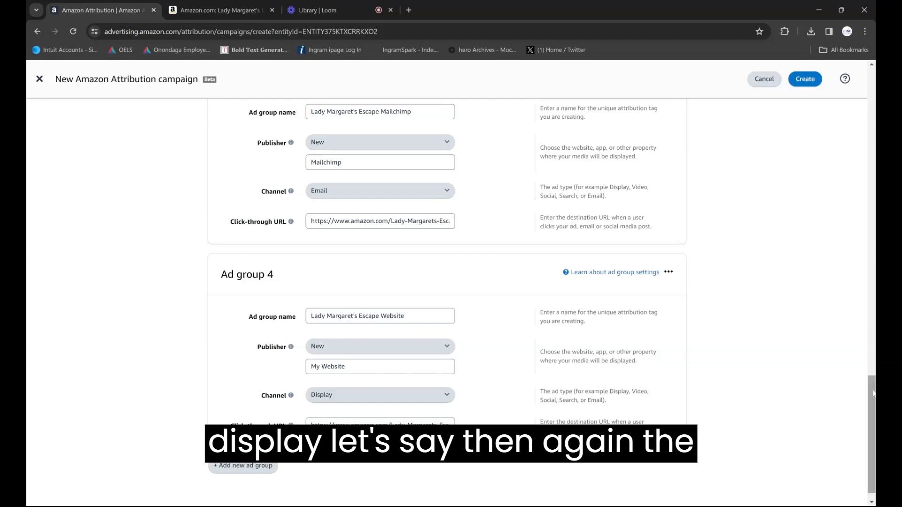
Delete the Lady Margaret's Escape Mailchimp and Lady Margaret's Escape Website ad groups from the campaign
{"action": "left_click_drag", "start_coordinate": [874, 394], "coordinate": [872, 275]}
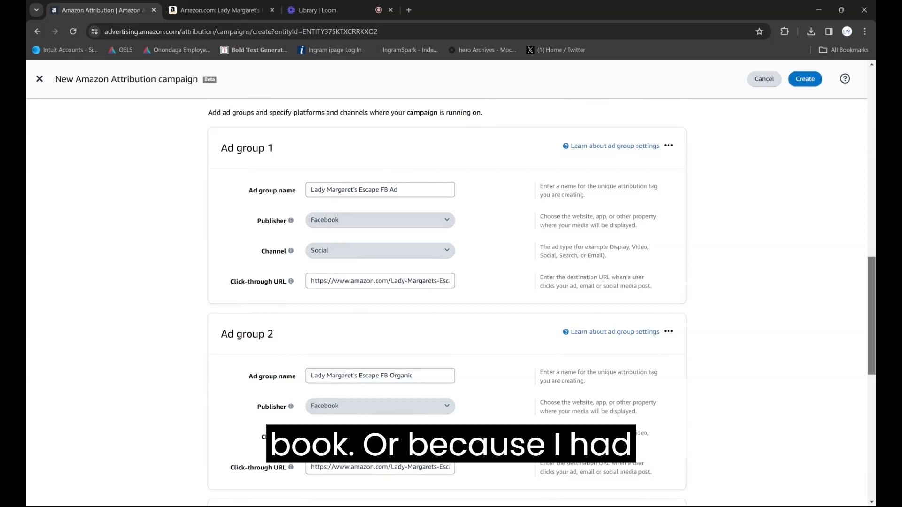
{"action": "left_click_drag", "start_coordinate": [873, 310], "coordinate": [865, 459]}
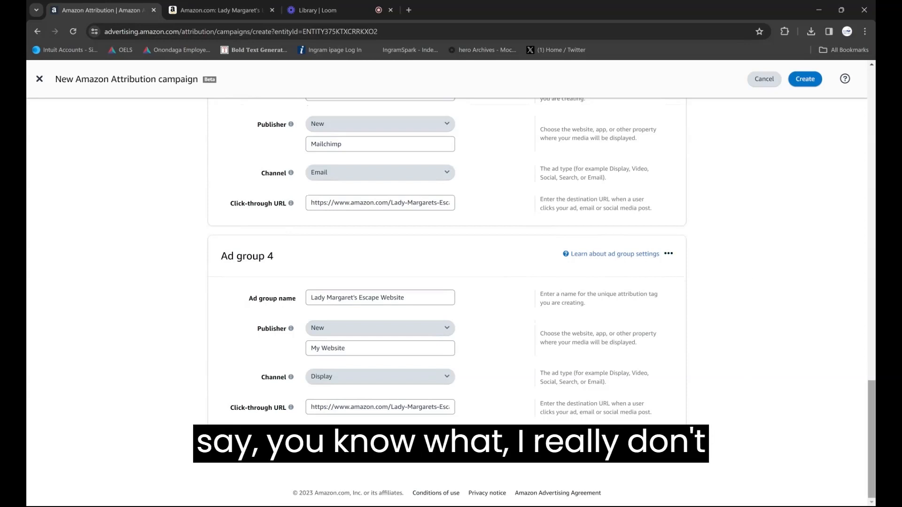
{"action": "left_click_drag", "start_coordinate": [872, 427], "coordinate": [864, 309]}
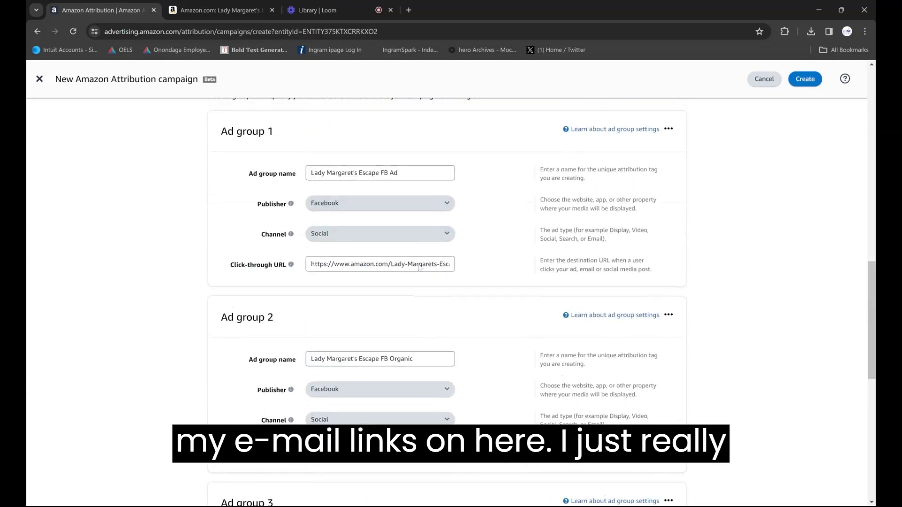
{"action": "left_click_drag", "start_coordinate": [873, 311], "coordinate": [873, 370]}
{"action": "left_click", "coordinate": [668, 278]}
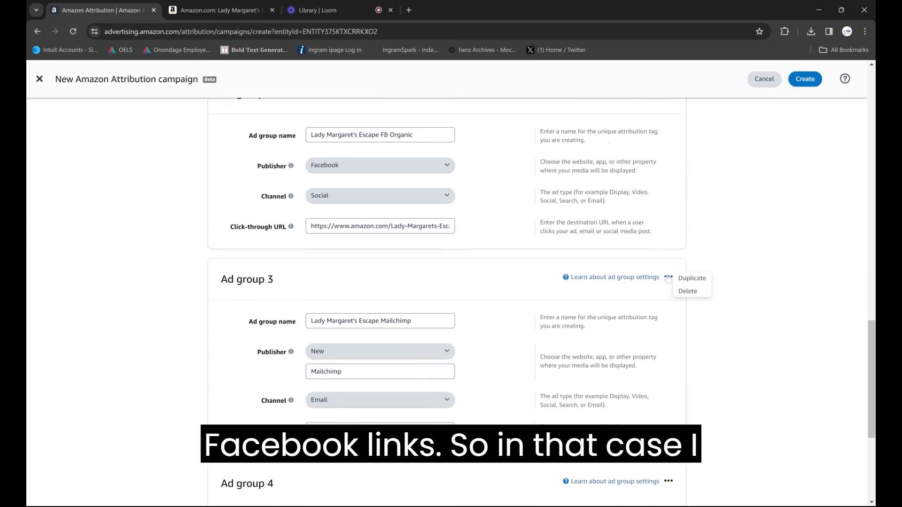
{"action": "left_click", "coordinate": [687, 294]}
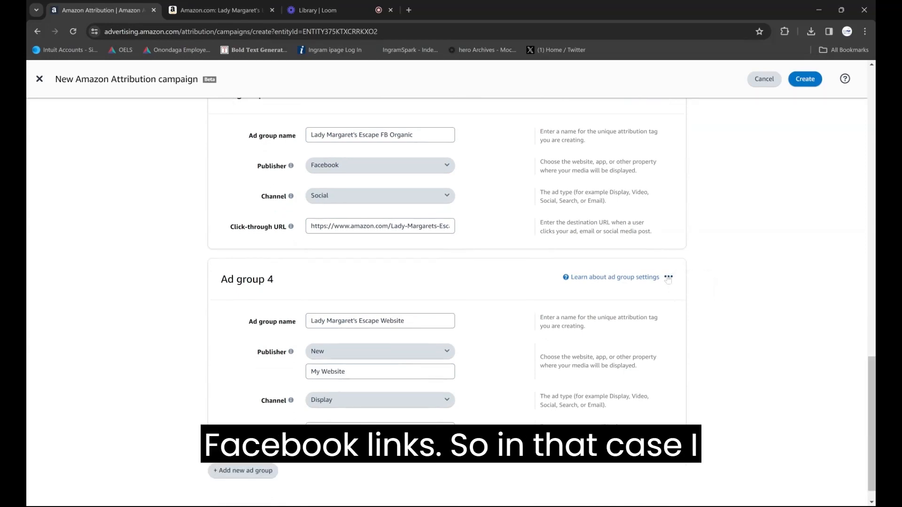
{"action": "left_click", "coordinate": [668, 277]}
{"action": "left_click", "coordinate": [687, 292]}
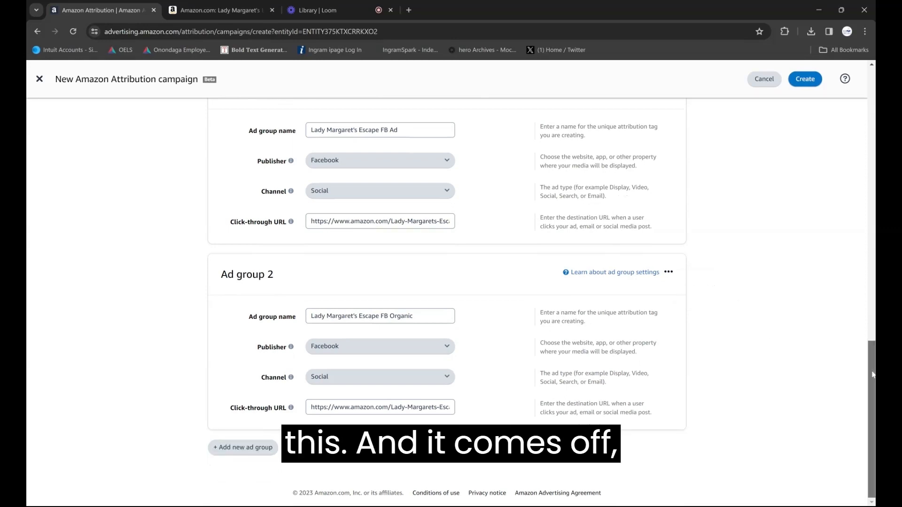
{"action": "scroll", "coordinate": [466, 276], "scroll_direction": "up", "scroll_amount": 3}
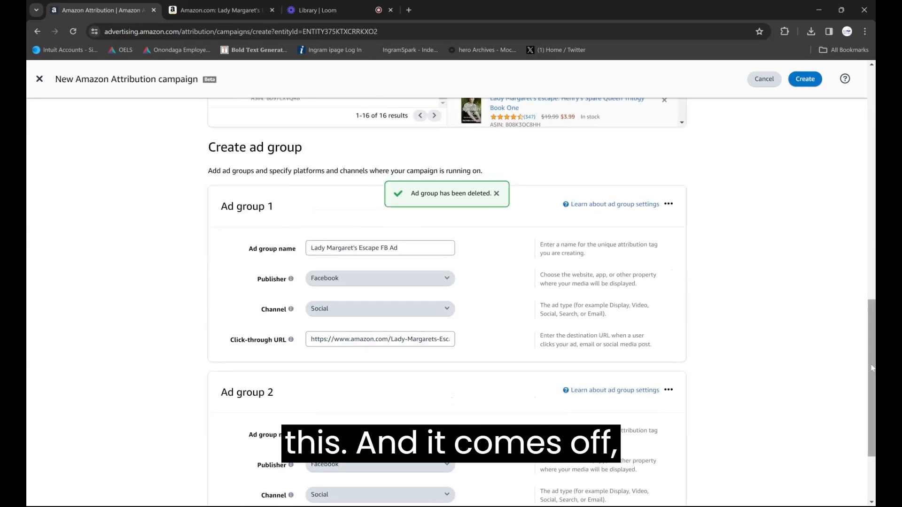
{"action": "scroll", "coordinate": [509, 400], "scroll_direction": "down", "scroll_amount": 3}
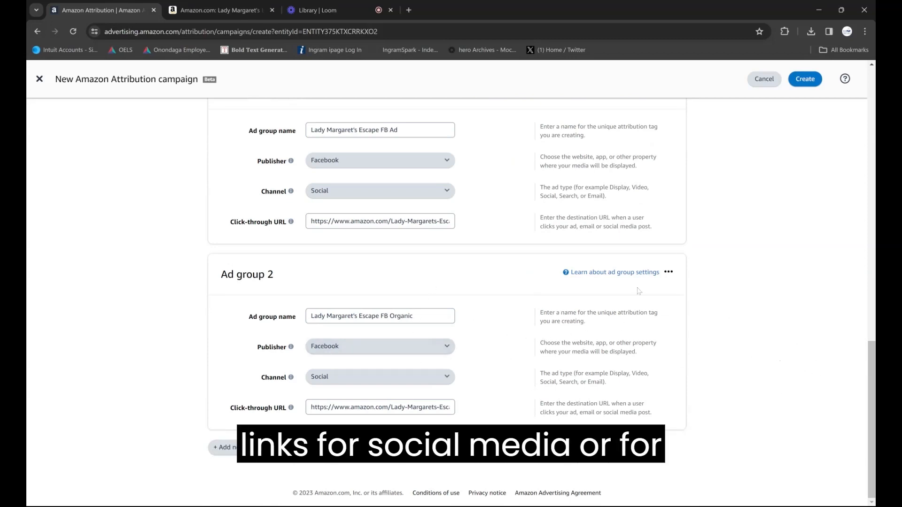
{"action": "scroll", "coordinate": [651, 191], "scroll_direction": "up", "scroll_amount": 8}
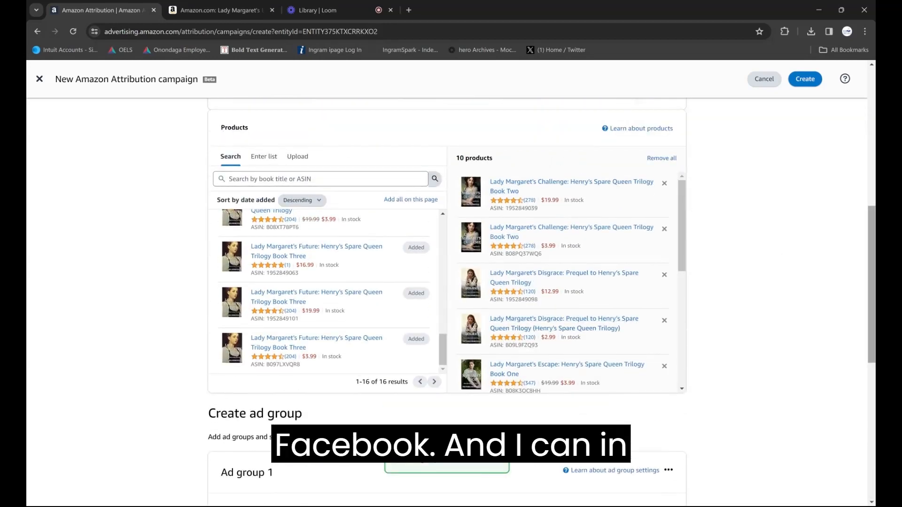
{"action": "left_click_drag", "start_coordinate": [873, 214], "coordinate": [873, 350]}
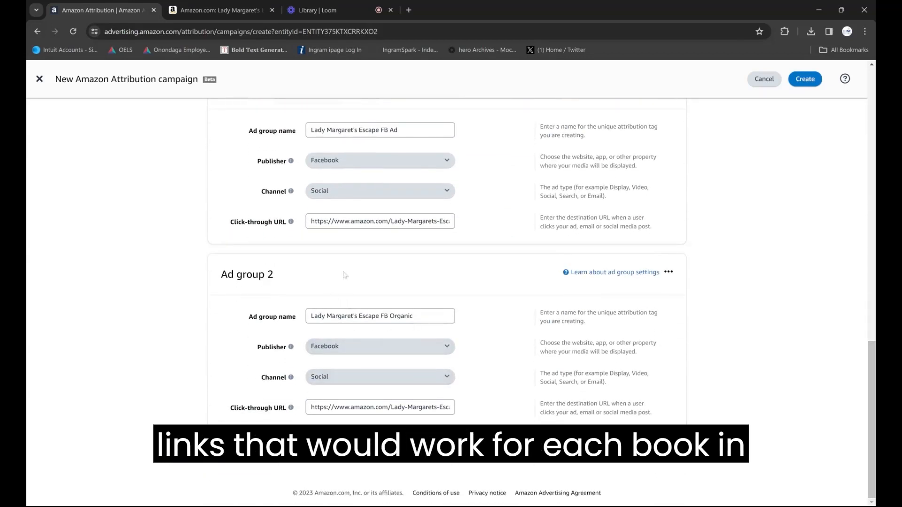
Switch to the Amazon book page and open Lady Margaret's Challenge, Book Two, through the Henry's Spare Queen Trilogy series page
{"action": "left_click", "coordinate": [236, 9]}
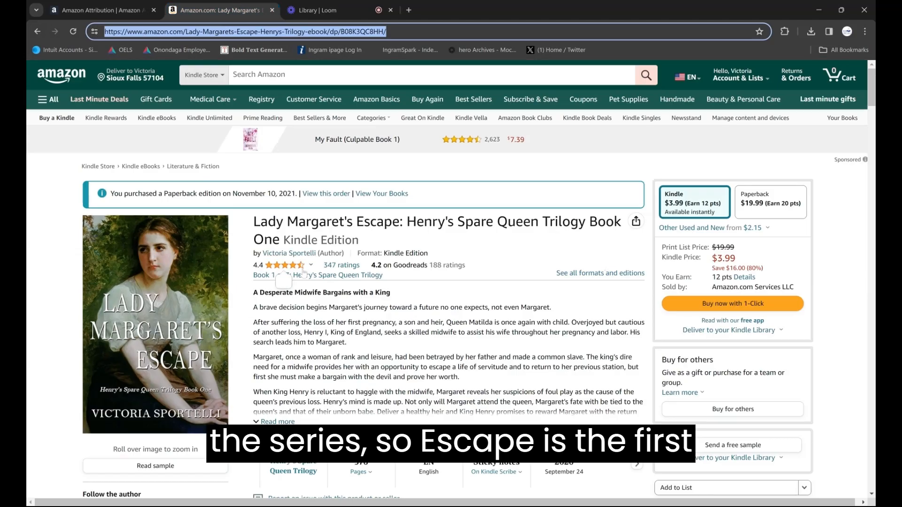
{"action": "left_click", "coordinate": [284, 266]}
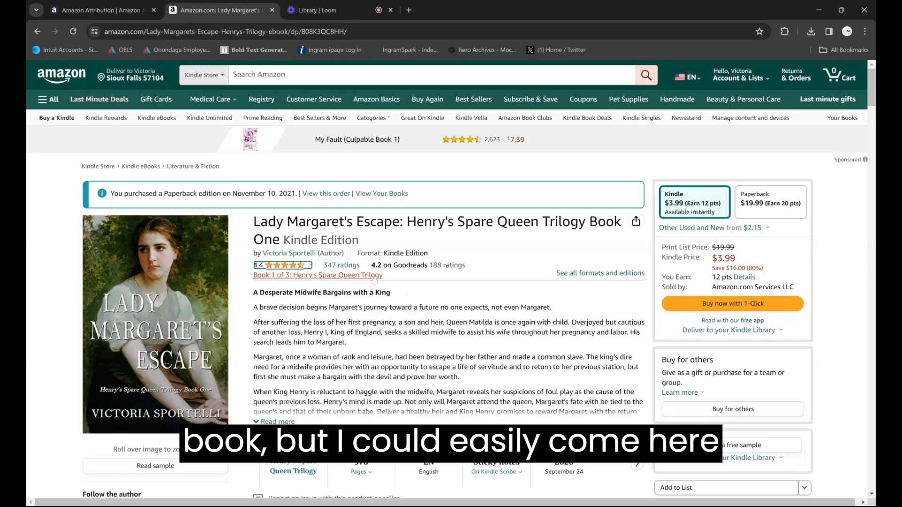
{"action": "left_click", "coordinate": [374, 277]}
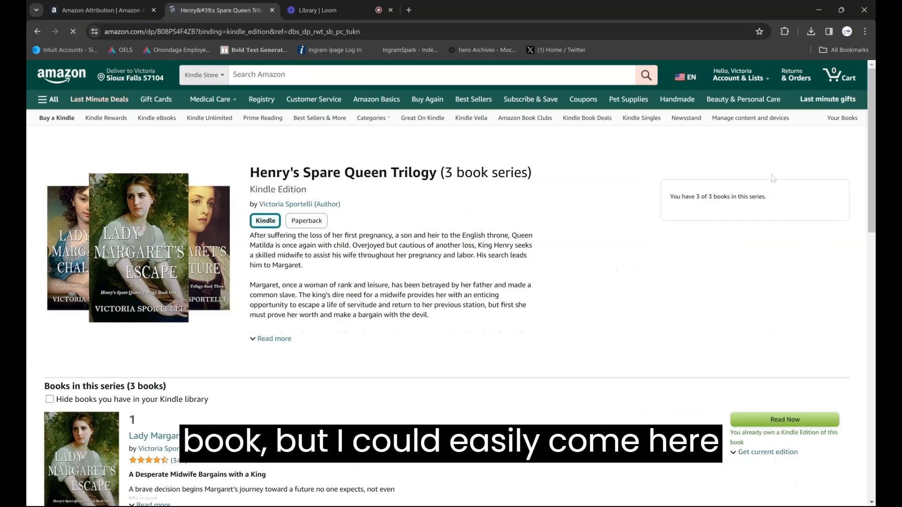
{"action": "scroll", "coordinate": [564, 282], "scroll_direction": "down", "scroll_amount": 5}
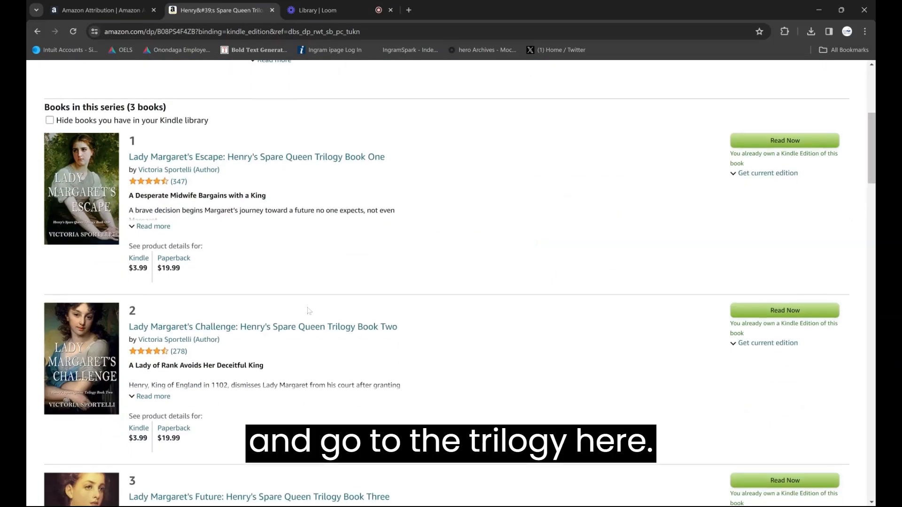
{"action": "left_click", "coordinate": [233, 331]}
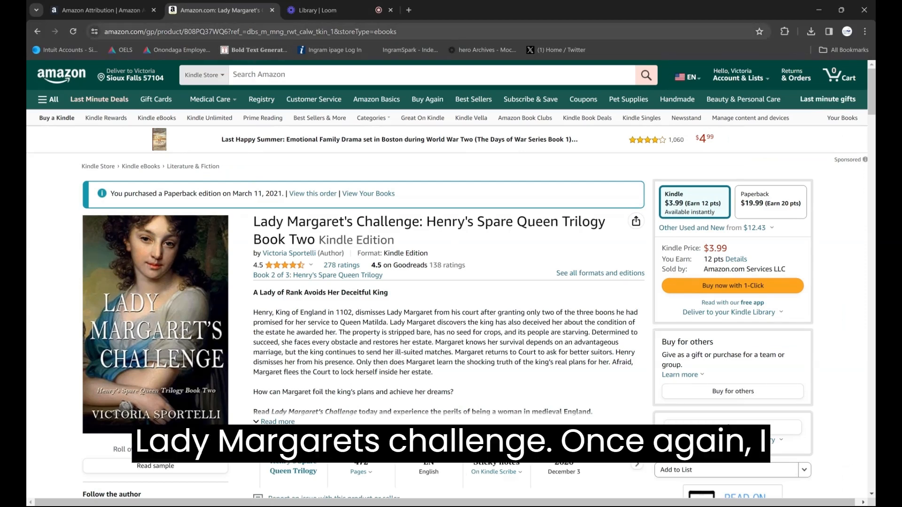
Strip everything after the product ID B08PQ37WQ6 from the page address, reload it and copy the clean link
{"action": "left_click_drag", "start_coordinate": [229, 32], "coordinate": [450, 39]}
{"action": "key", "text": "BackSpace"}
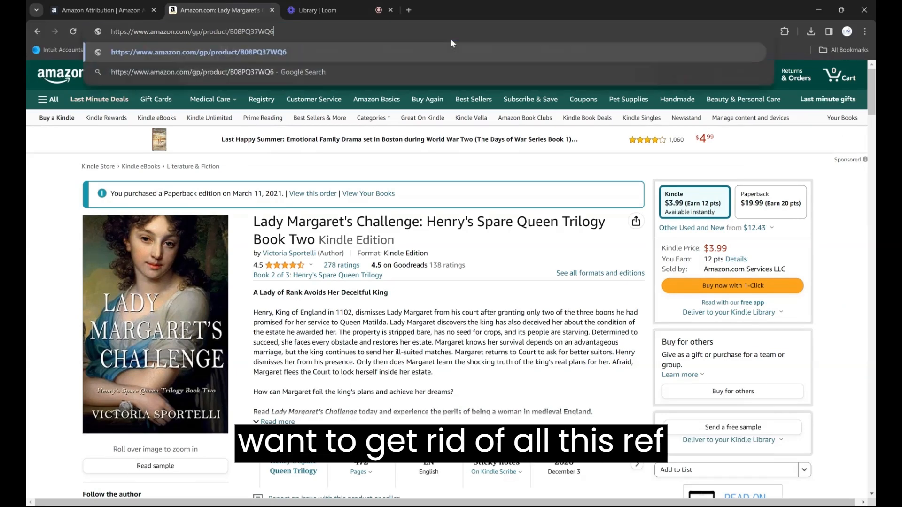
{"action": "key", "text": "Return"}
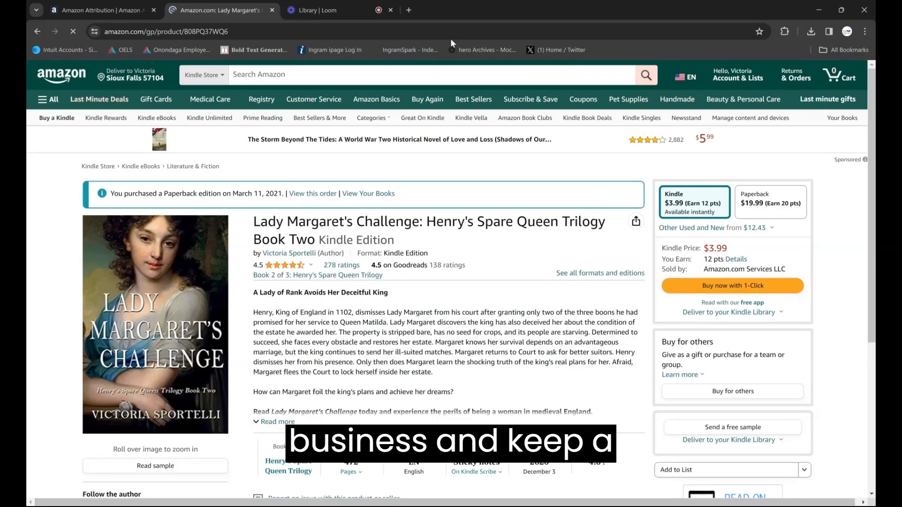
{"action": "left_click", "coordinate": [428, 30]}
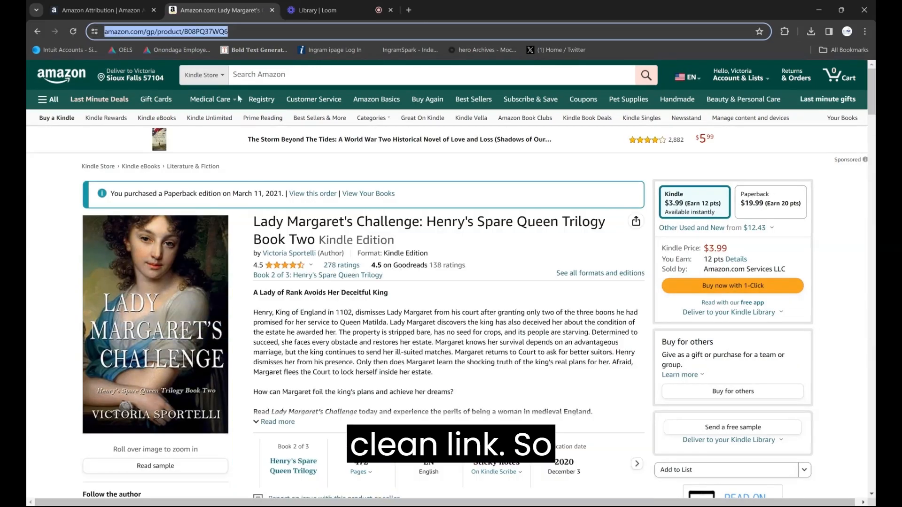
Return to the Amazon Attribution campaign, add a third ad group and name it Lady Margaret's Challenge
{"action": "left_click", "coordinate": [114, 9]}
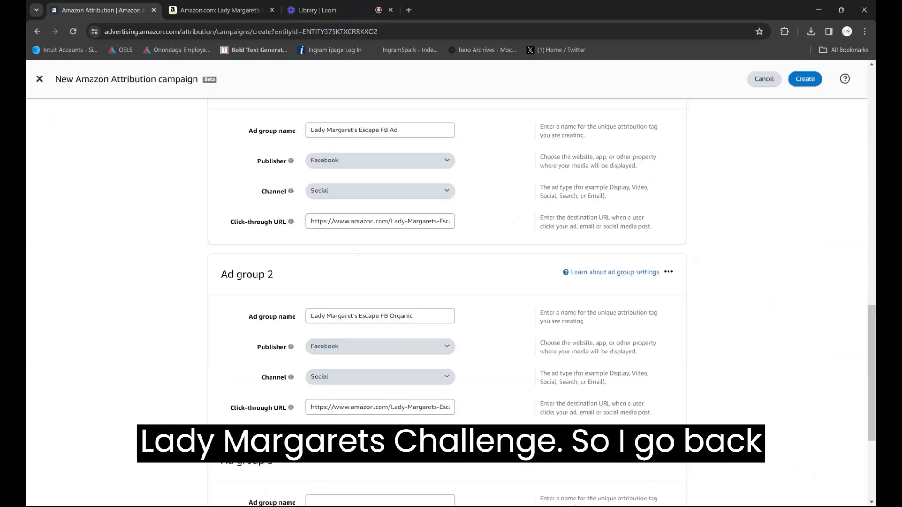
{"action": "left_click_drag", "start_coordinate": [872, 371], "coordinate": [872, 423]}
{"action": "left_click", "coordinate": [380, 331]}
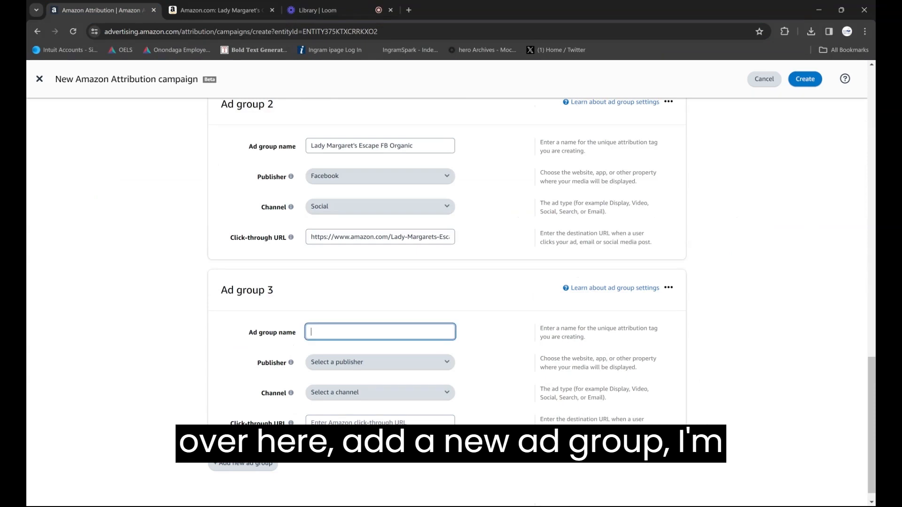
{"action": "type", "text": "Lady Marg"}
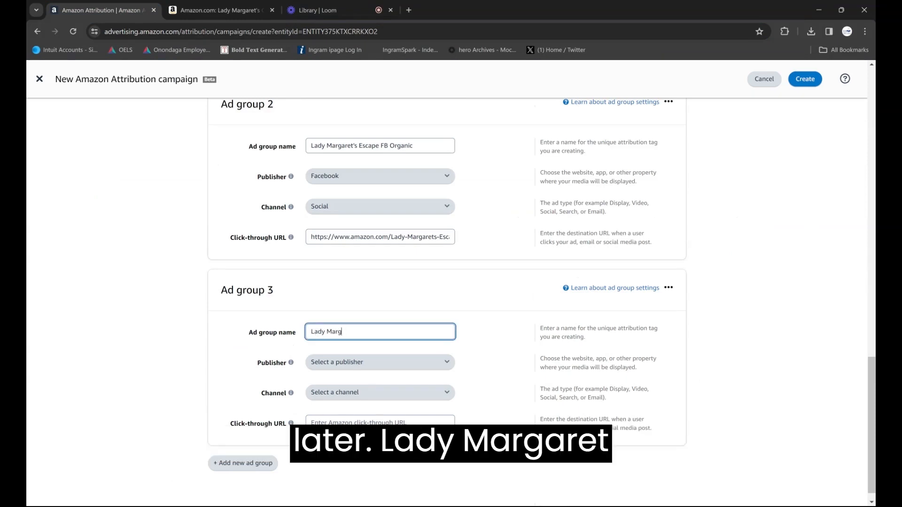
{"action": "type", "text": "aret's Challenge"}
Set ad group 3's publisher to Facebook and extend its name to Lady Margaret's Challenge FB Ad
{"action": "left_click", "coordinate": [382, 363]}
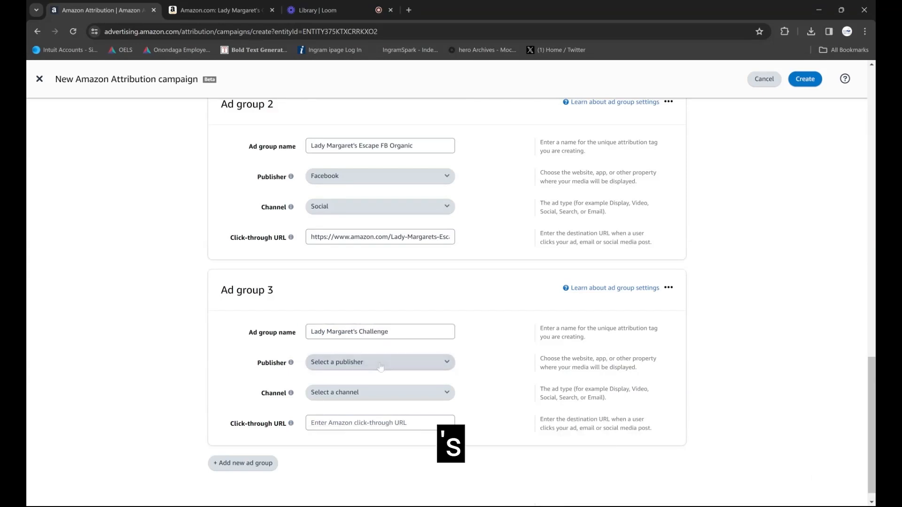
{"action": "type", "text": "face"}
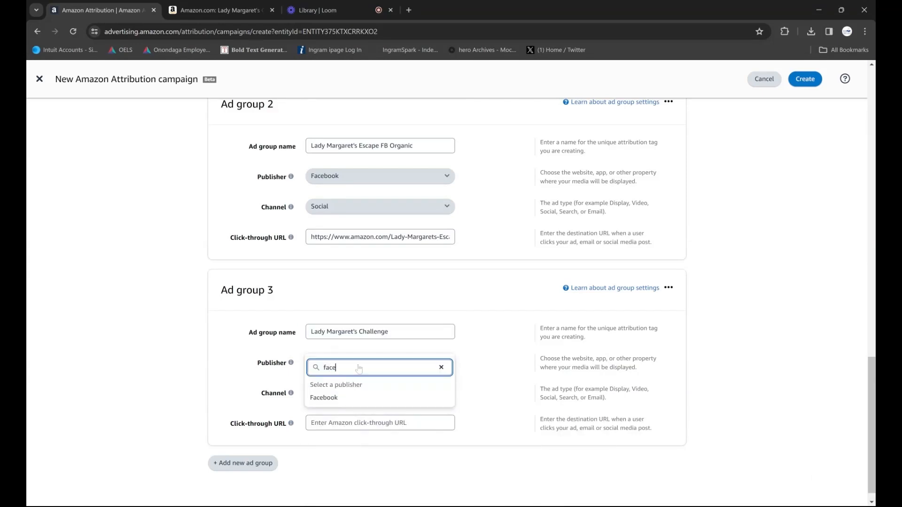
{"action": "left_click", "coordinate": [329, 397]}
{"action": "left_click", "coordinate": [393, 332]}
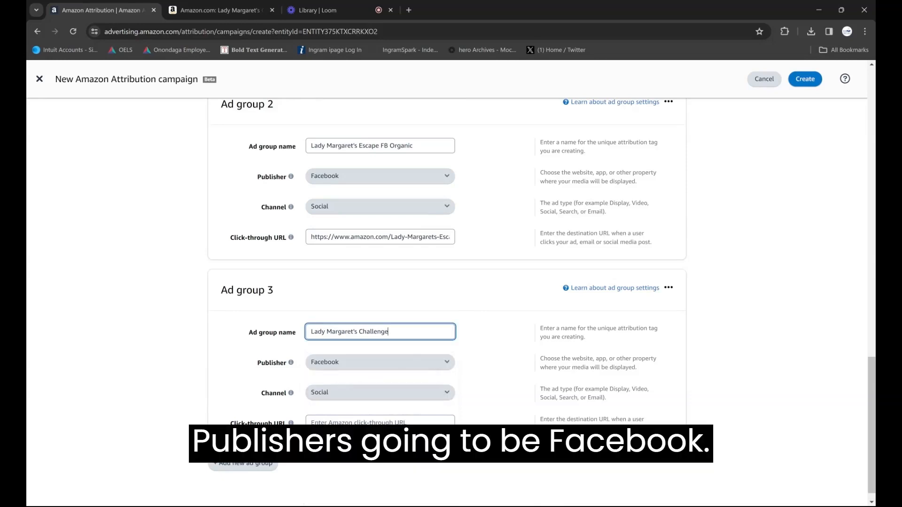
{"action": "type", "text": "FB"}
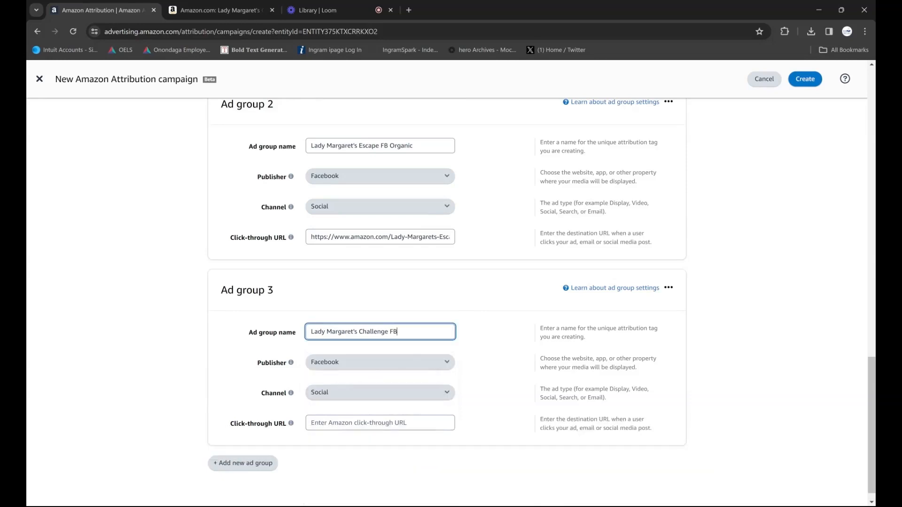
{"action": "type", "text": " Ad"}
Set ad group 3's channel to Social and its click-through URL to the copied Lady Margaret's Challenge link
{"action": "left_click", "coordinate": [340, 393]}
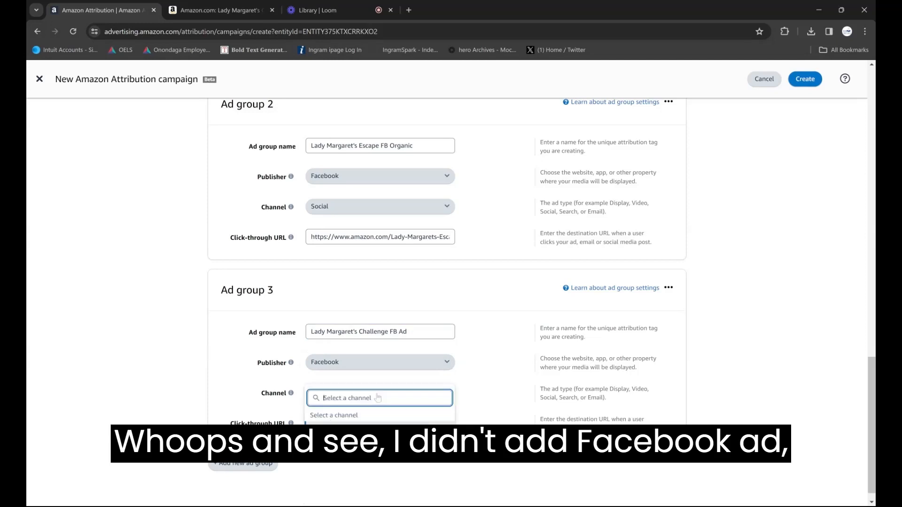
{"action": "left_click", "coordinate": [340, 442]}
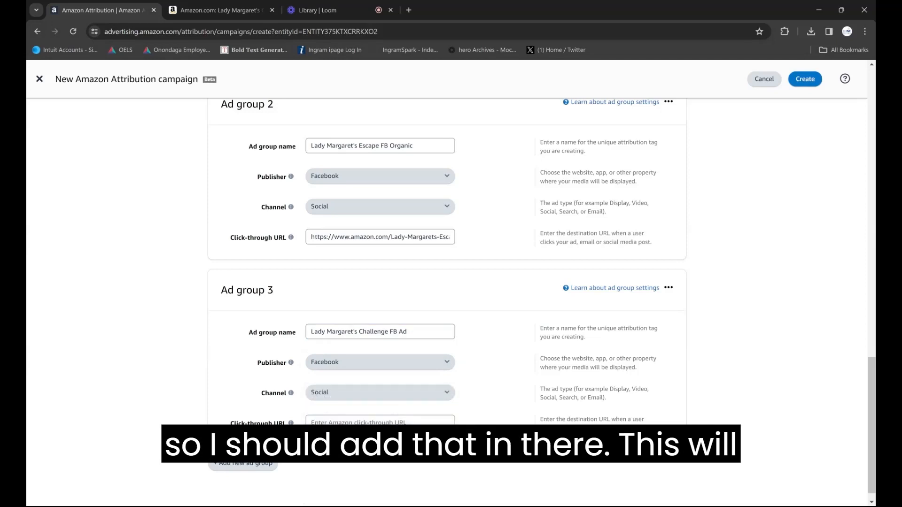
{"action": "left_click", "coordinate": [352, 425]}
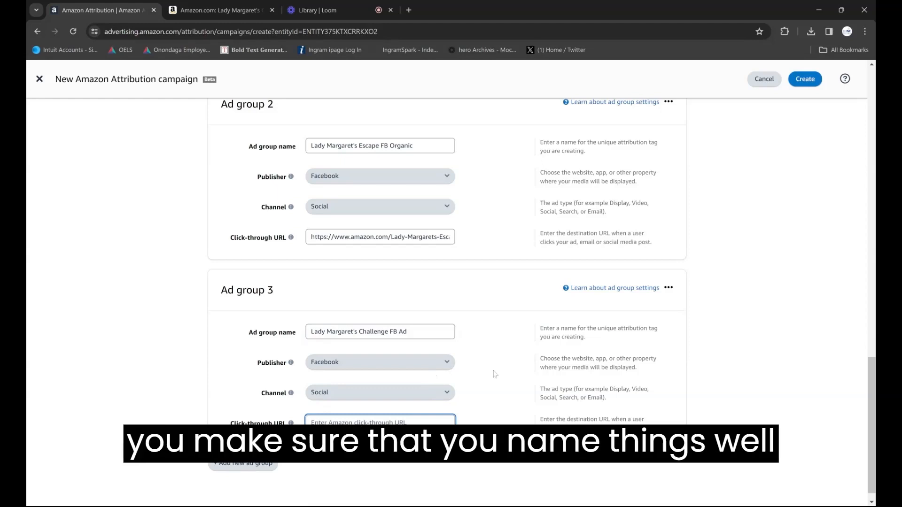
{"action": "key", "text": "ctrl+v"}
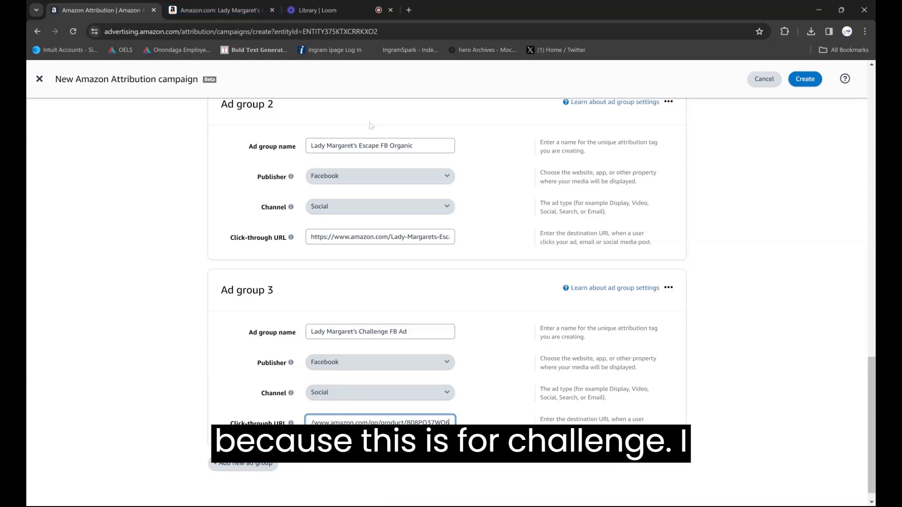
Switch back to the Amazon book page and open the Henry's Spare Queen Trilogy series page
{"action": "left_click", "coordinate": [218, 10]}
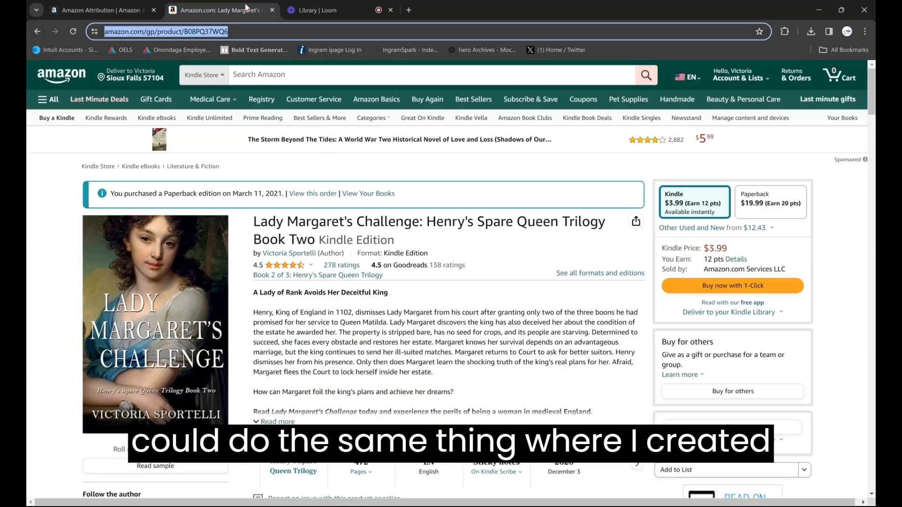
{"action": "left_click", "coordinate": [319, 276]}
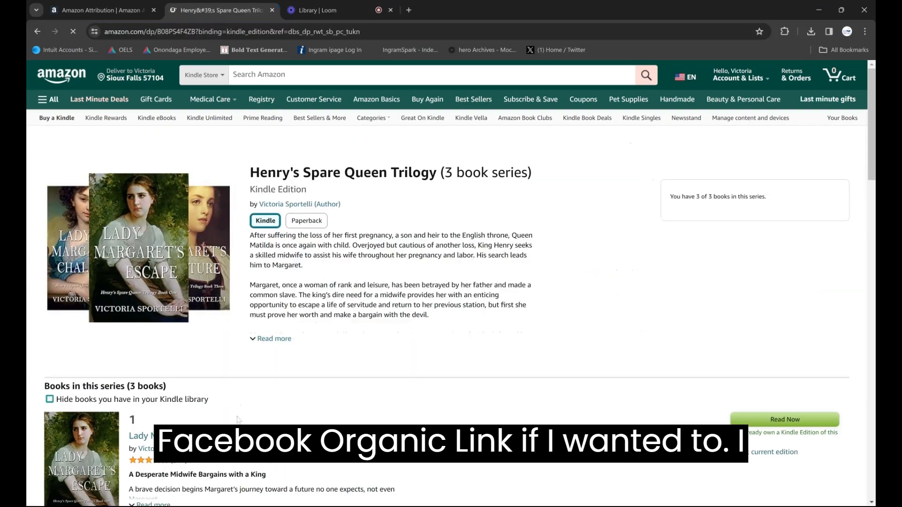
{"action": "mouse_move", "coordinate": [870, 108]}
{"action": "left_mouse_down"}
{"action": "mouse_move", "coordinate": [869, 228]}
{"action": "mouse_move", "coordinate": [869, 104]}
{"action": "left_mouse_up"}
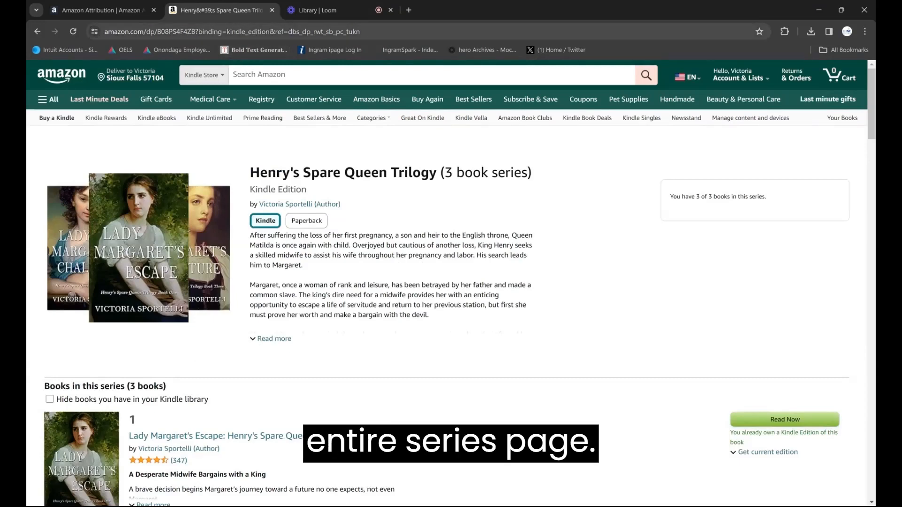
Trim the series page address so it ends at binding=kindle_edition, reload it and copy the link
{"action": "left_click_drag", "start_coordinate": [275, 32], "coordinate": [371, 31]}
{"action": "key", "text": "BackSpace"}
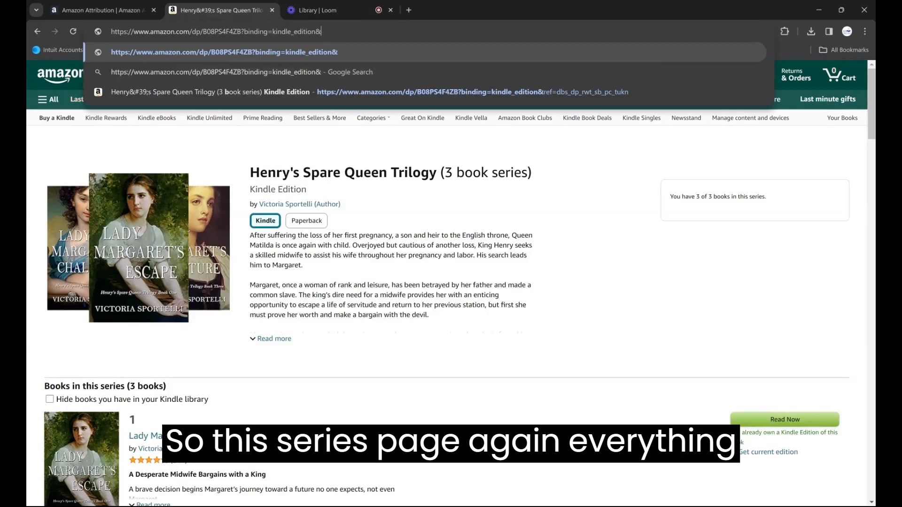
{"action": "key", "text": "BackSpace"}
{"action": "key", "text": "Return"}
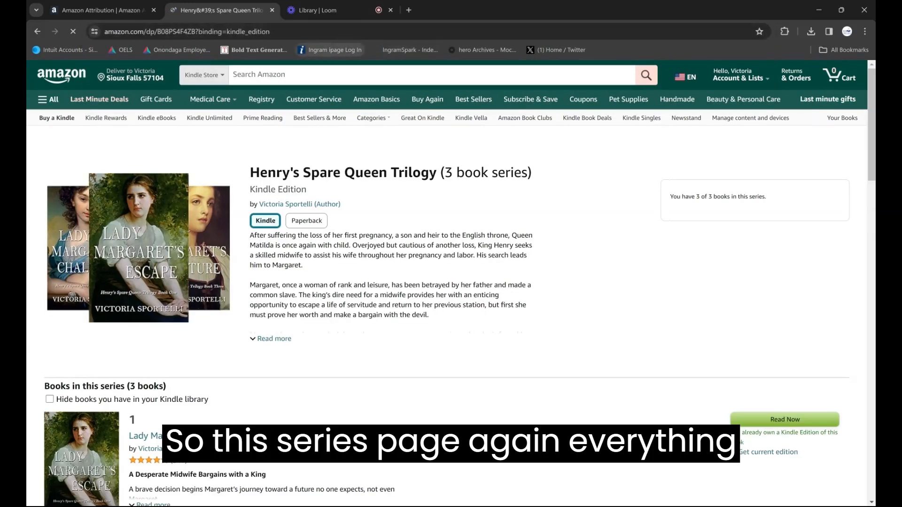
{"action": "left_click", "coordinate": [324, 32]}
{"action": "key", "text": "ctrl+c"}
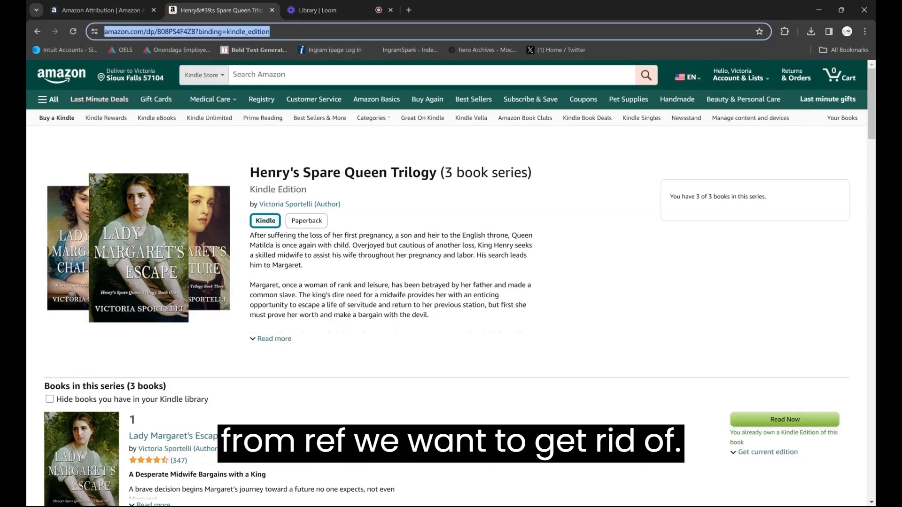
Return to the Amazon Attribution campaign form and add a fourth ad group named Lady Margaret's Series Page FB Ad
{"action": "left_click", "coordinate": [102, 10]}
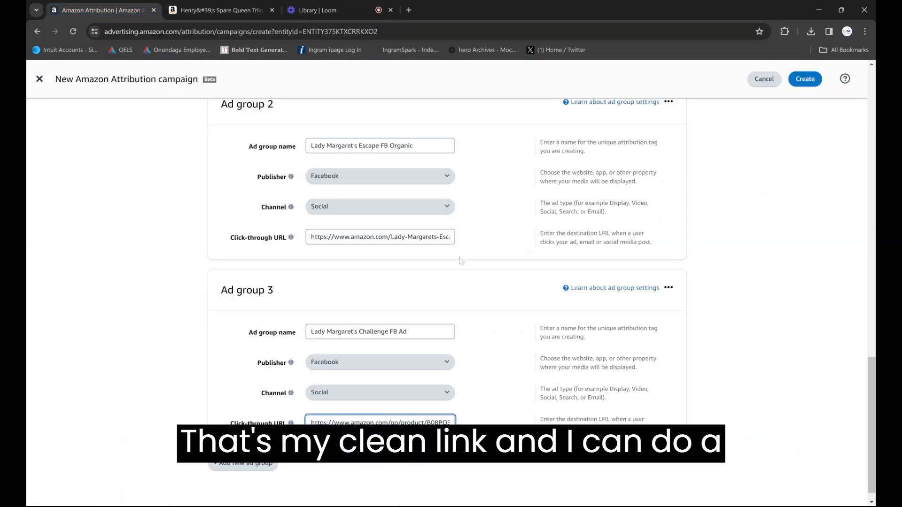
{"action": "left_click", "coordinate": [231, 467]}
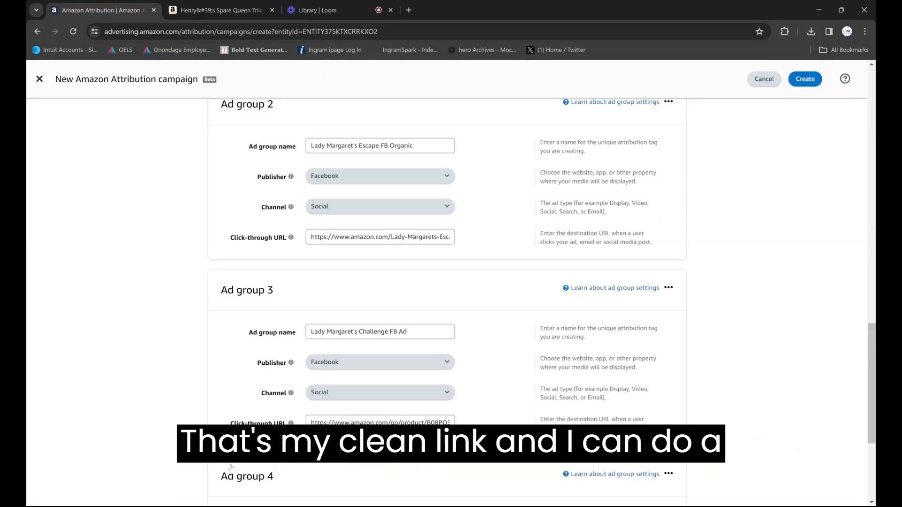
{"action": "scroll", "coordinate": [496, 374], "scroll_direction": "down", "scroll_amount": 4}
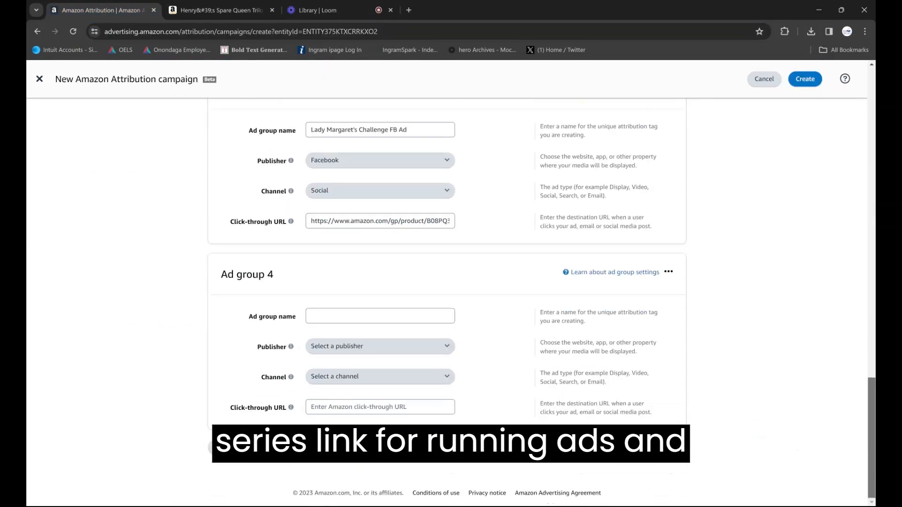
{"action": "left_click", "coordinate": [376, 316]}
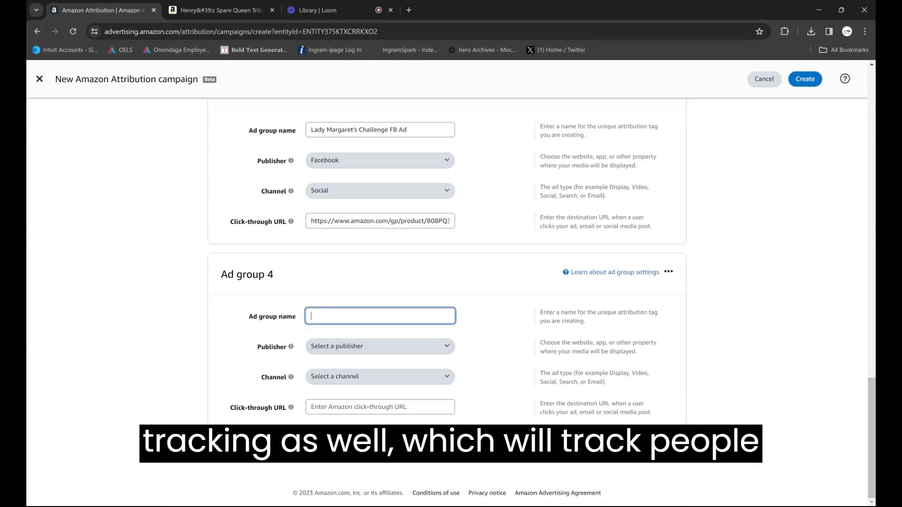
{"action": "type", "text": "Lady Ma"}
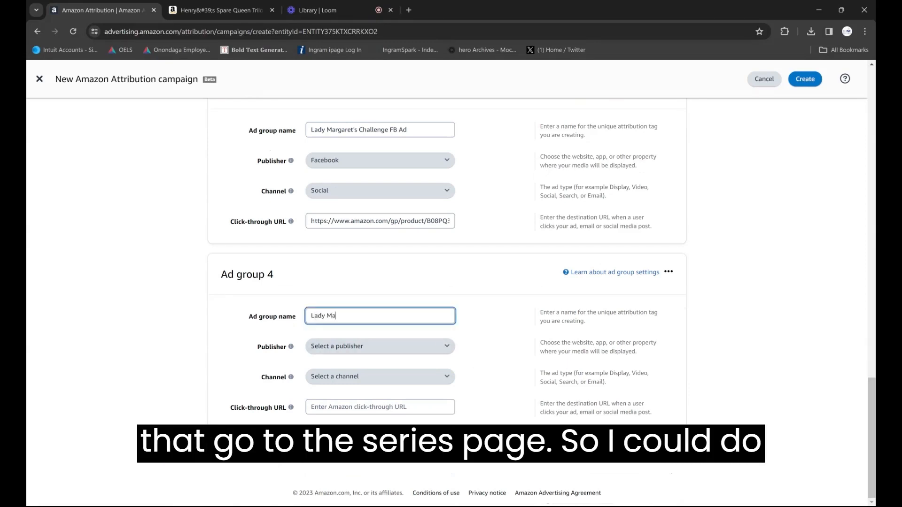
{"action": "type", "text": "rgaret's Series "}
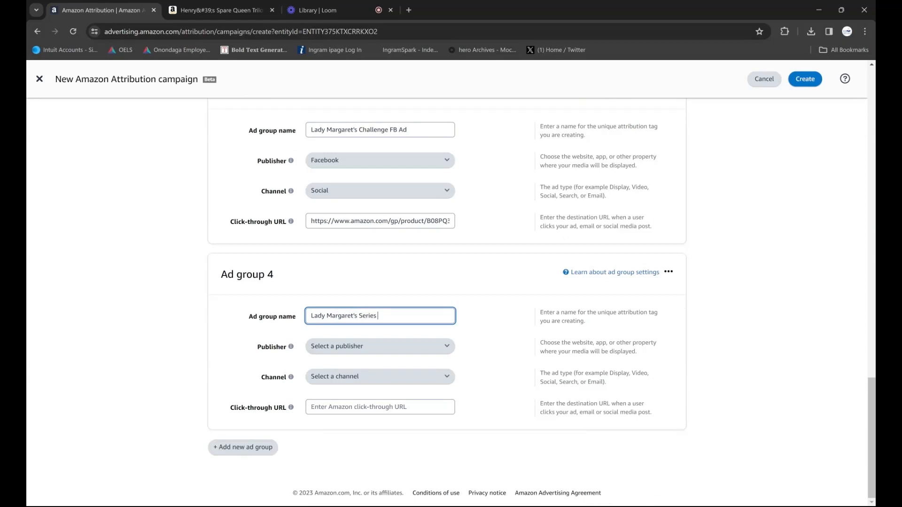
{"action": "type", "text": "Page FB Ad"}
Set ad group 4's publisher to Facebook and its click-through URL to the copied series page link
{"action": "left_click", "coordinate": [342, 348]}
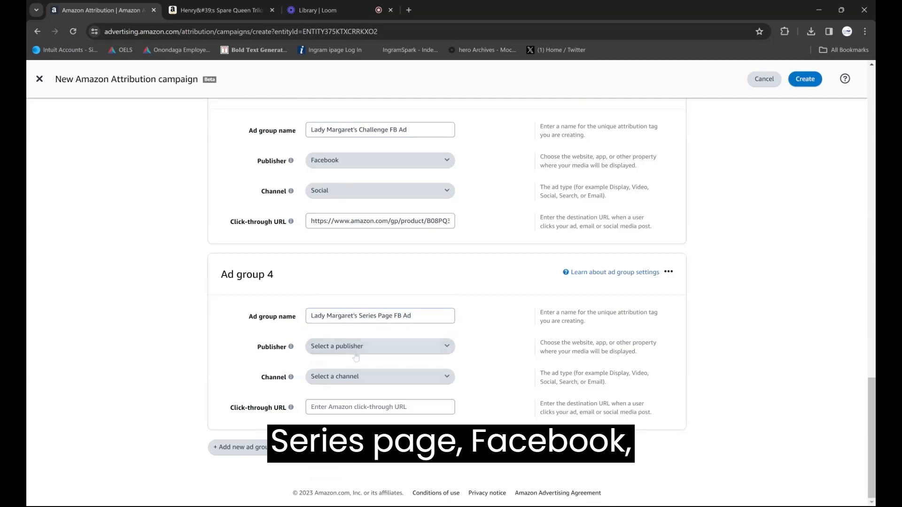
{"action": "type", "text": "face"}
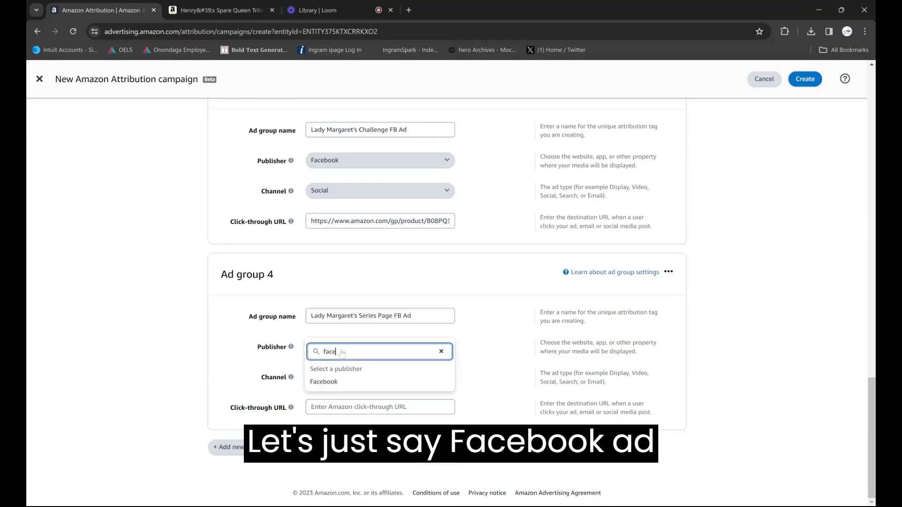
{"action": "left_click", "coordinate": [326, 383]}
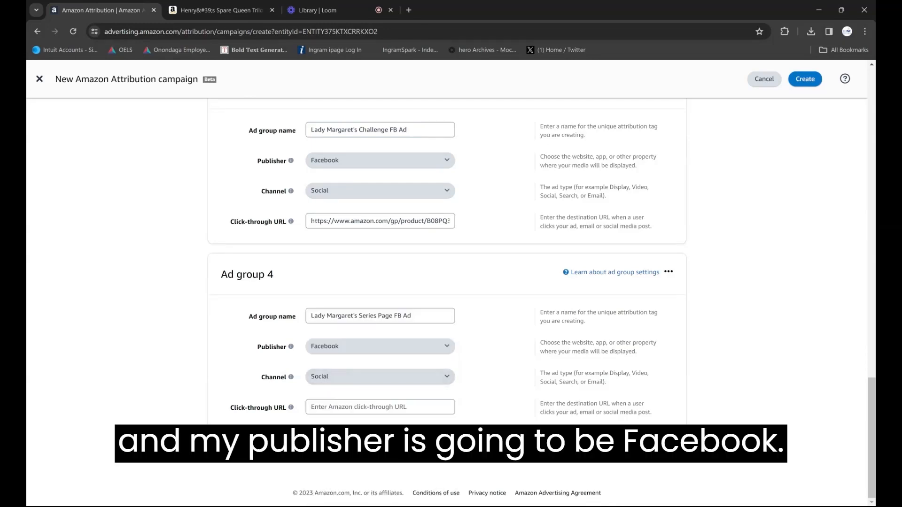
{"action": "left_click", "coordinate": [333, 407]}
{"action": "key", "text": "ctrl+v"}
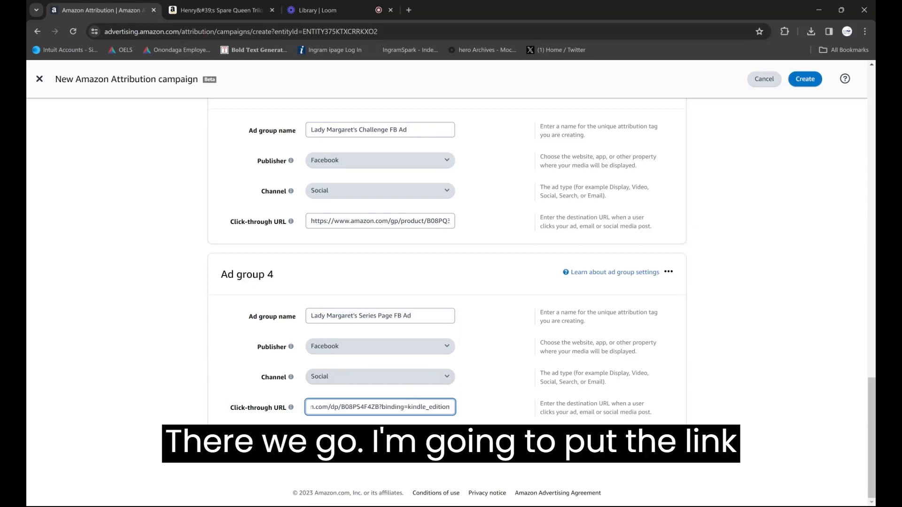
{"action": "left_click", "coordinate": [248, 447]}
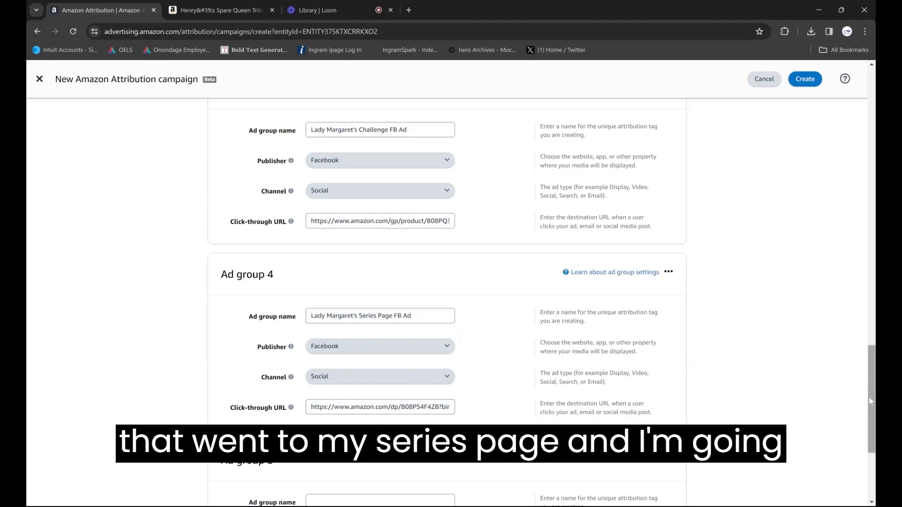
{"action": "scroll", "coordinate": [869, 397], "scroll_direction": "down", "scroll_amount": 3}
{"action": "left_click", "coordinate": [668, 324]}
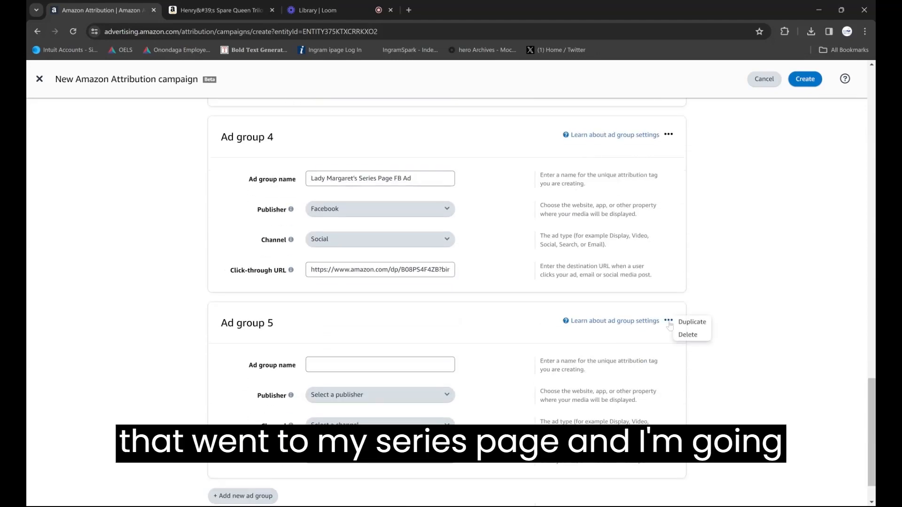
{"action": "left_click", "coordinate": [687, 337]}
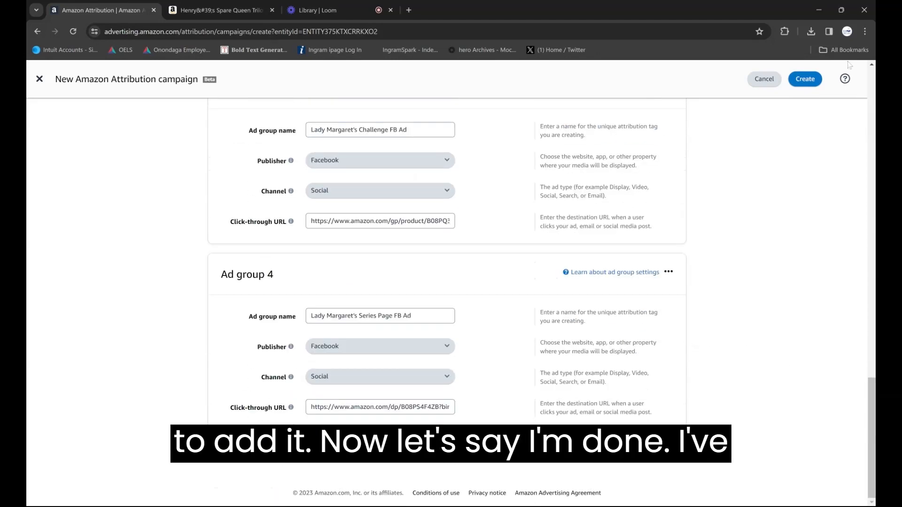
Create the campaign and copy the attribution tag of the Lady Margaret's Series Page FB Ad group
{"action": "left_click", "coordinate": [803, 81]}
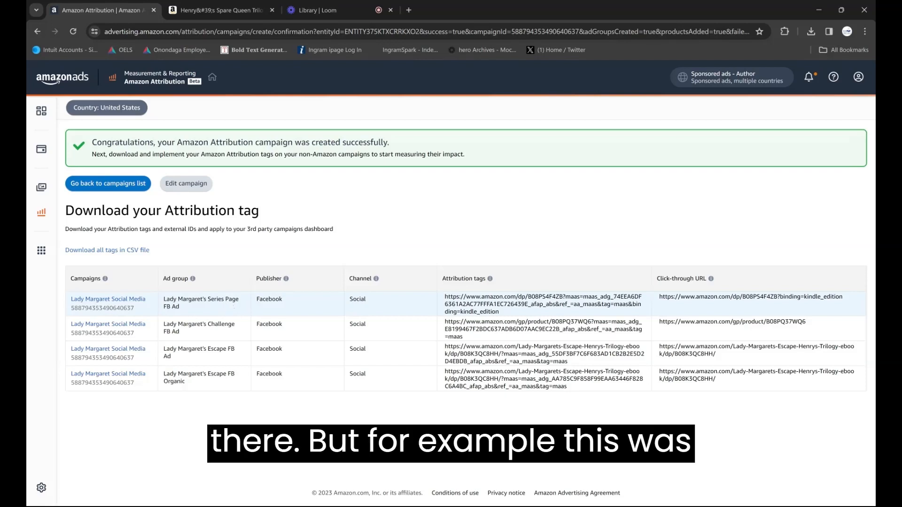
{"action": "left_click_drag", "start_coordinate": [499, 312], "coordinate": [445, 297]}
{"action": "key", "text": "ctrl+c"}
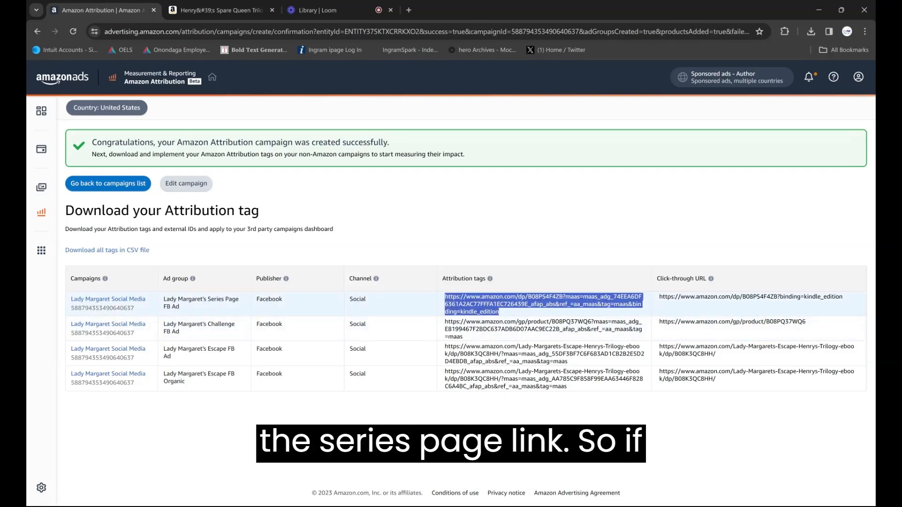
Open the copied series page attribution link in a new browser tab to check where it leads
{"action": "left_click", "coordinate": [411, 11]}
{"action": "key", "text": "ctrl+v"}
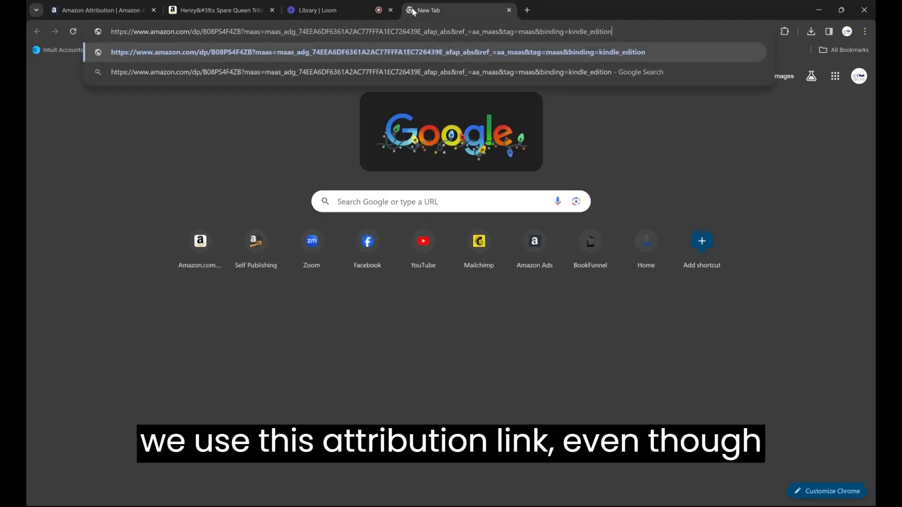
{"action": "key", "text": "Return"}
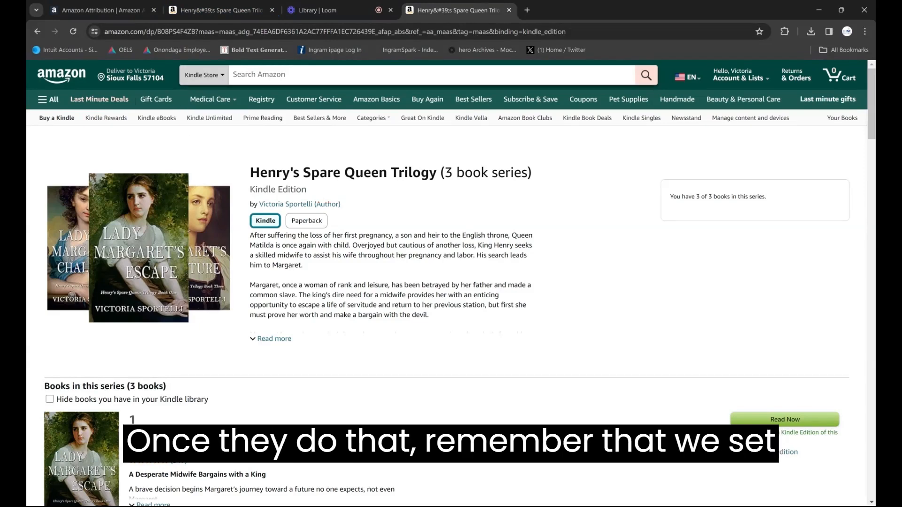
Copy the attribution tag of the Lady Margaret's Challenge FB Ad group and load it in the tab used for testing links
{"action": "left_click", "coordinate": [117, 14]}
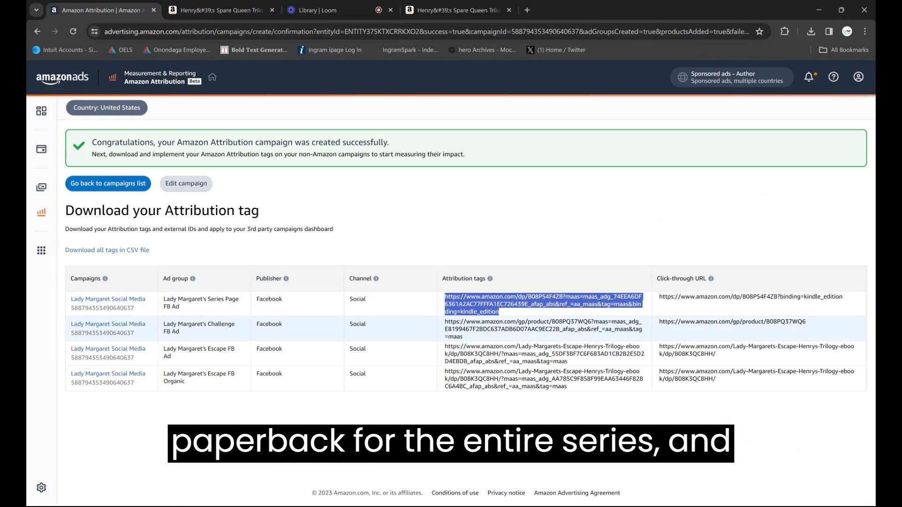
{"action": "left_click_drag", "start_coordinate": [464, 336], "coordinate": [445, 322]}
{"action": "key", "text": "ctrl+c"}
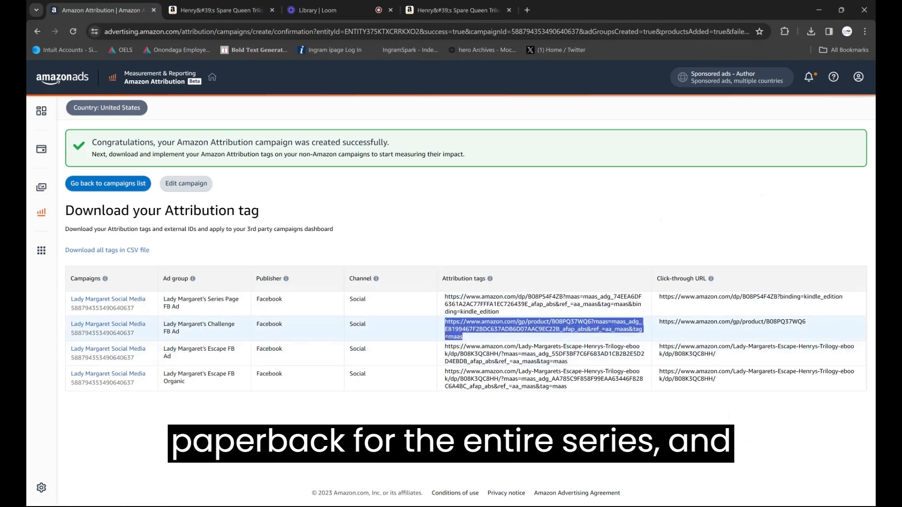
{"action": "left_click", "coordinate": [472, 6]}
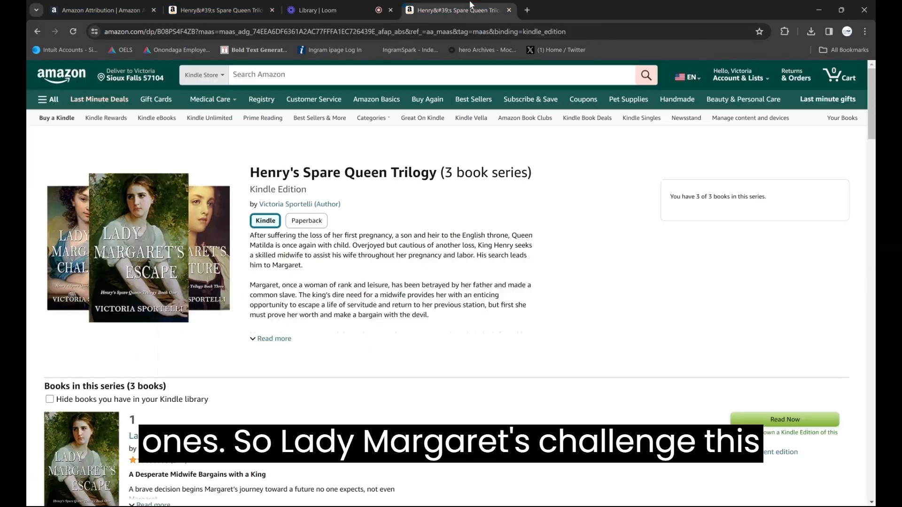
{"action": "left_click", "coordinate": [463, 31]}
{"action": "key", "text": "ctrl+v"}
{"action": "key", "text": "Return"}
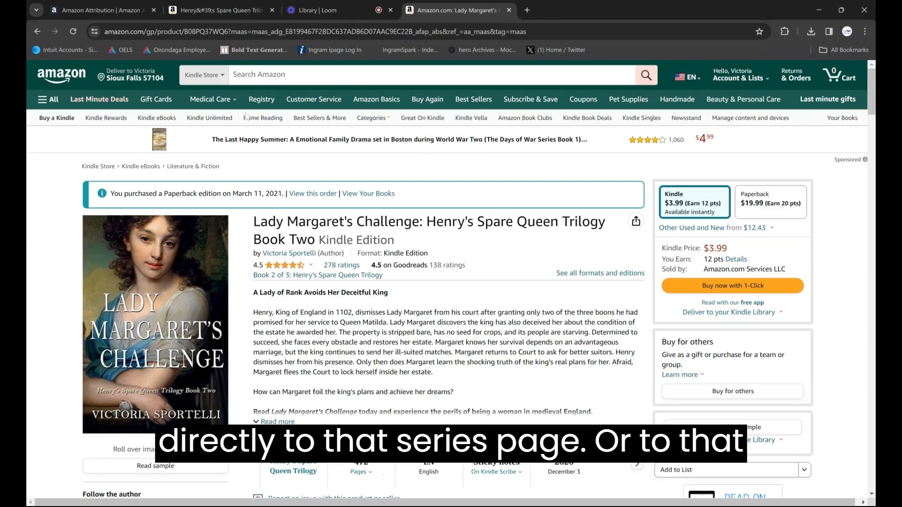
Return to the Amazon Attribution campaigns, open the Lady Margaret Social Media campaign and start a new ad group in it
{"action": "left_click", "coordinate": [209, 14]}
{"action": "left_click", "coordinate": [94, 9]}
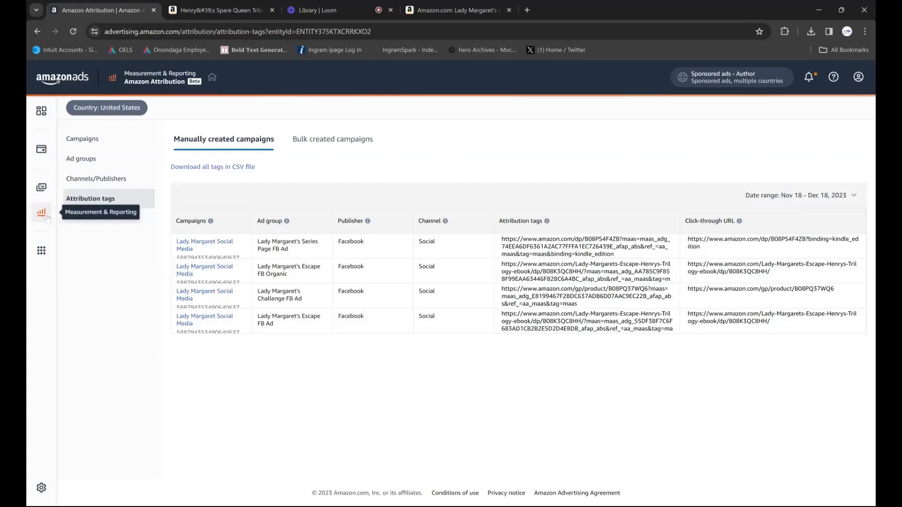
{"action": "left_click", "coordinate": [45, 214]}
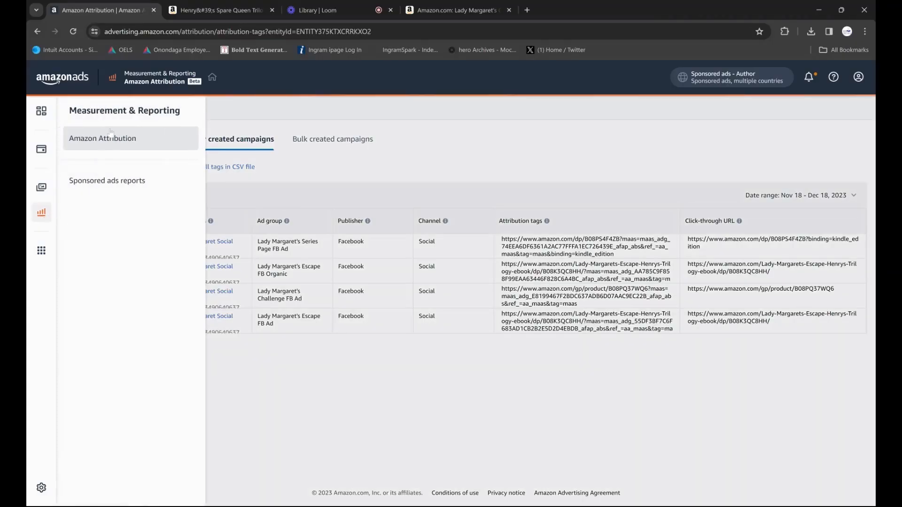
{"action": "left_click", "coordinate": [111, 136]}
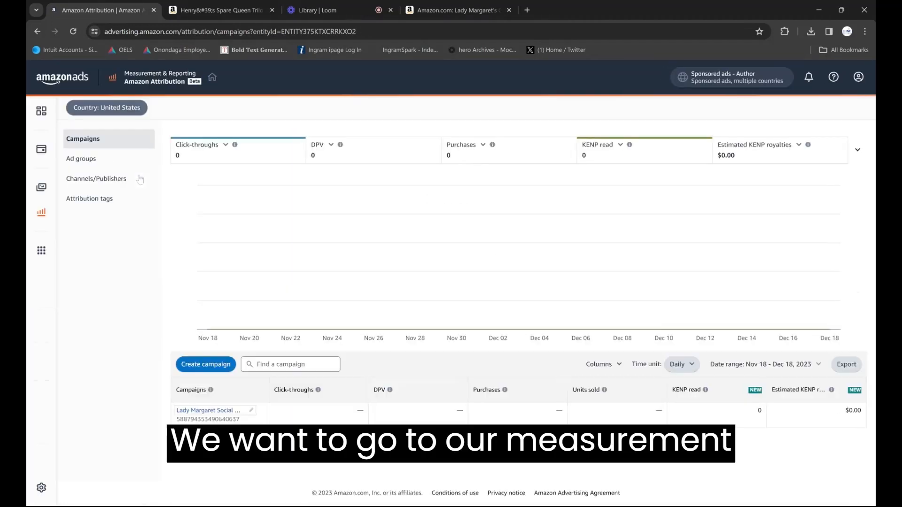
{"action": "left_click", "coordinate": [206, 411]}
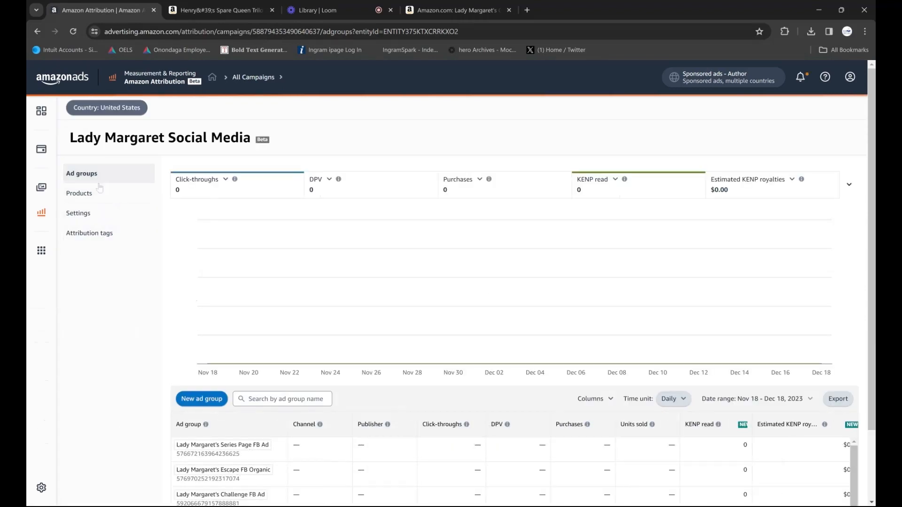
{"action": "left_click", "coordinate": [198, 404]}
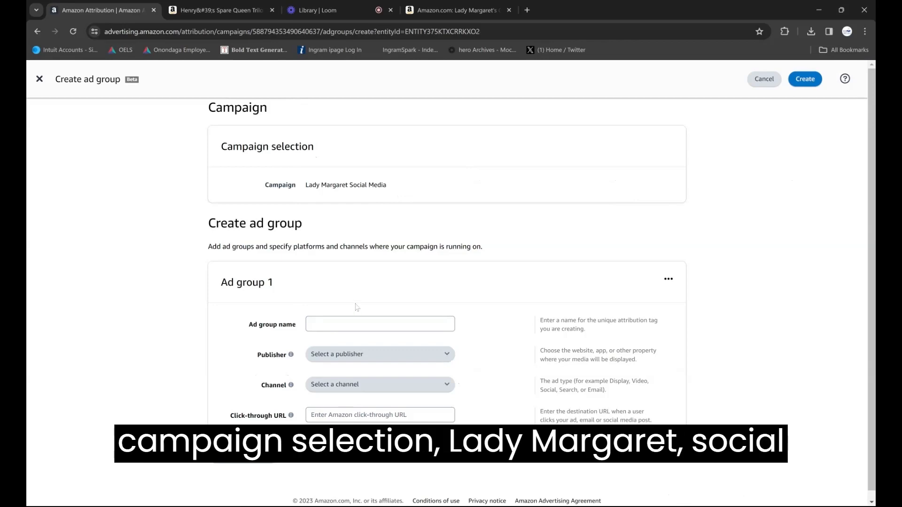
Switch to the Henry's Spare Queen Trilogy series page and open book three, Lady Margaret's Future
{"action": "left_click", "coordinate": [213, 10]}
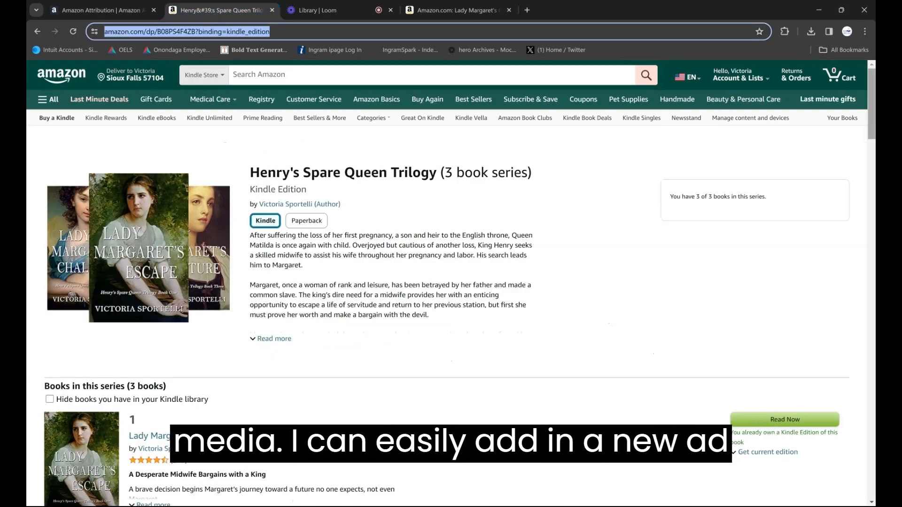
{"action": "left_click_drag", "start_coordinate": [871, 128], "coordinate": [871, 224]}
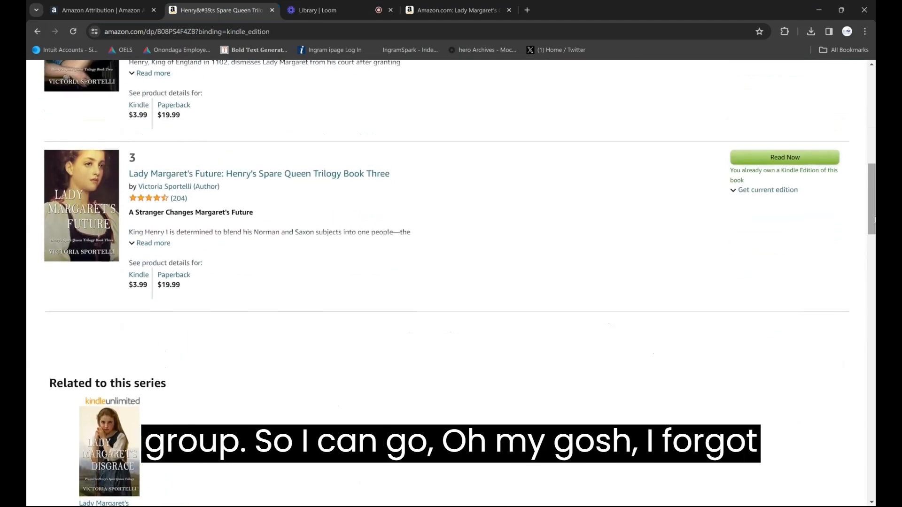
{"action": "left_click", "coordinate": [188, 177]}
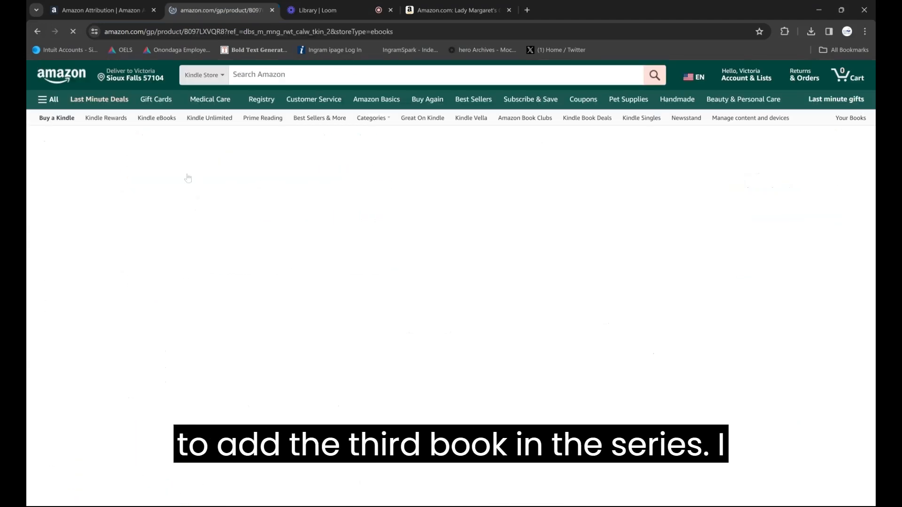
Trim the Lady Margaret's Future page address so it ends at B097LXVQR8, reload it and copy the link
{"action": "left_click_drag", "start_coordinate": [228, 32], "coordinate": [475, 38]}
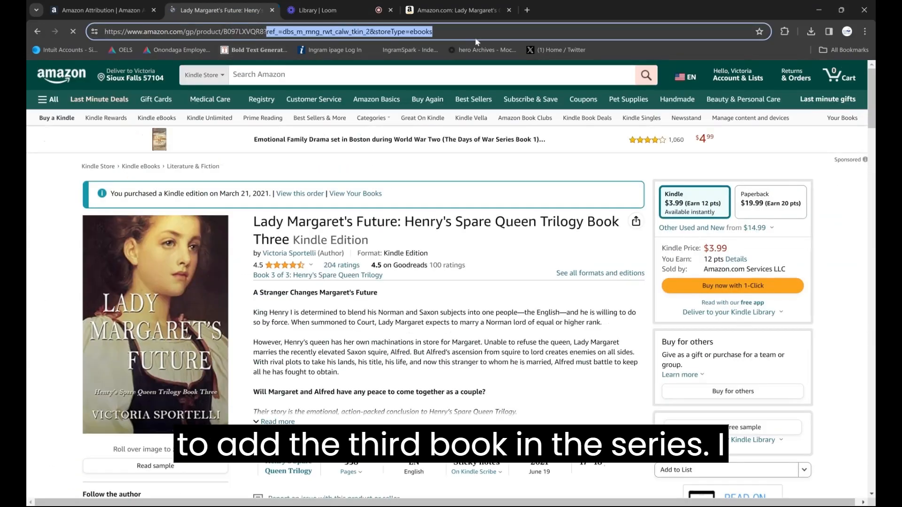
{"action": "key", "text": "BackSpace"}
{"action": "key", "text": "BackSpace"}
{"action": "key", "text": "Return"}
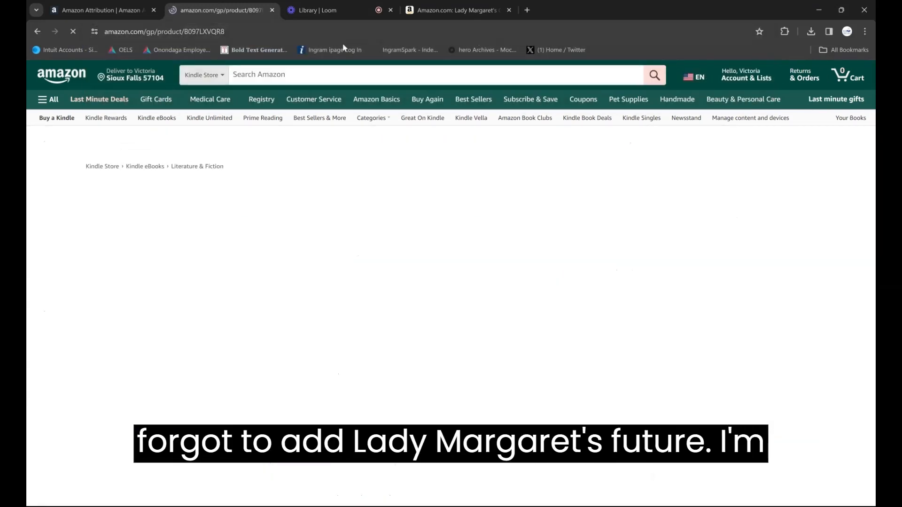
{"action": "left_click", "coordinate": [475, 37]}
{"action": "key", "text": "ctrl+c"}
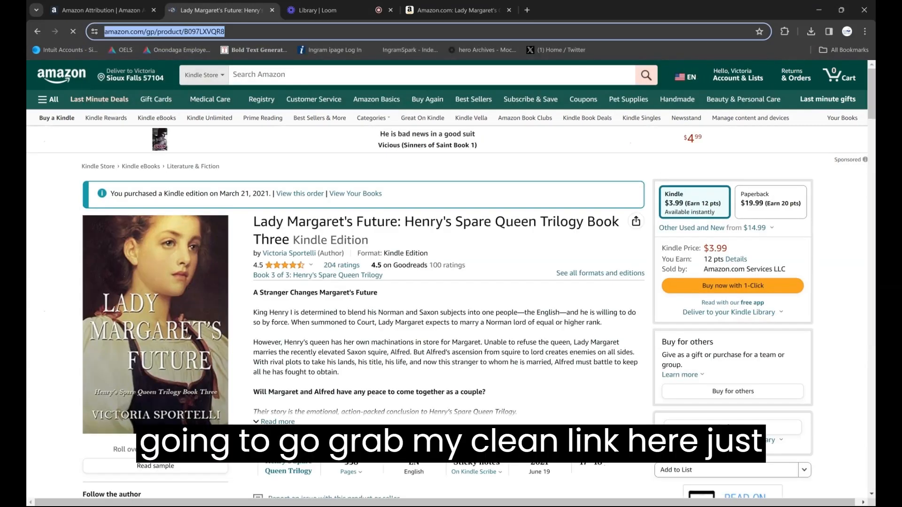
Return to the Amazon Attribution ad group form and name the ad group Lady Margaret's Future FB Ad
{"action": "left_click", "coordinate": [77, 11]}
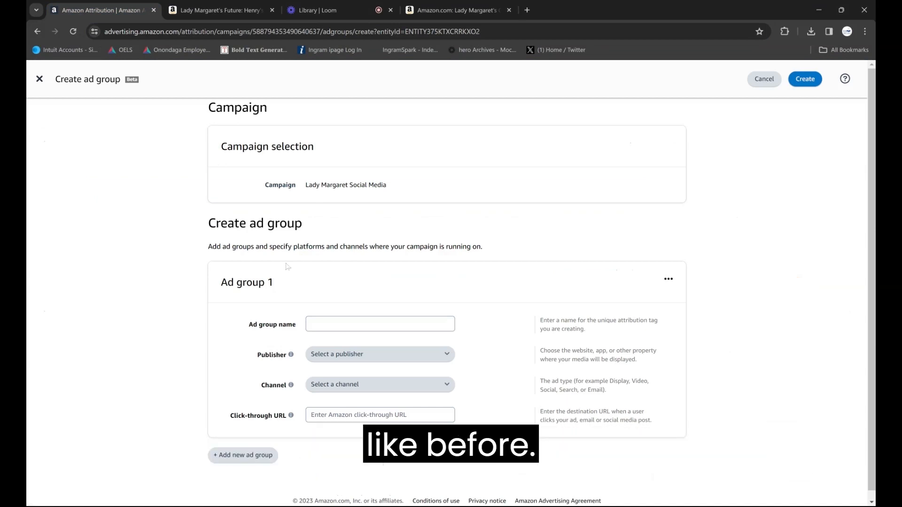
{"action": "left_click", "coordinate": [334, 324]}
{"action": "type", "text": "Lady M"}
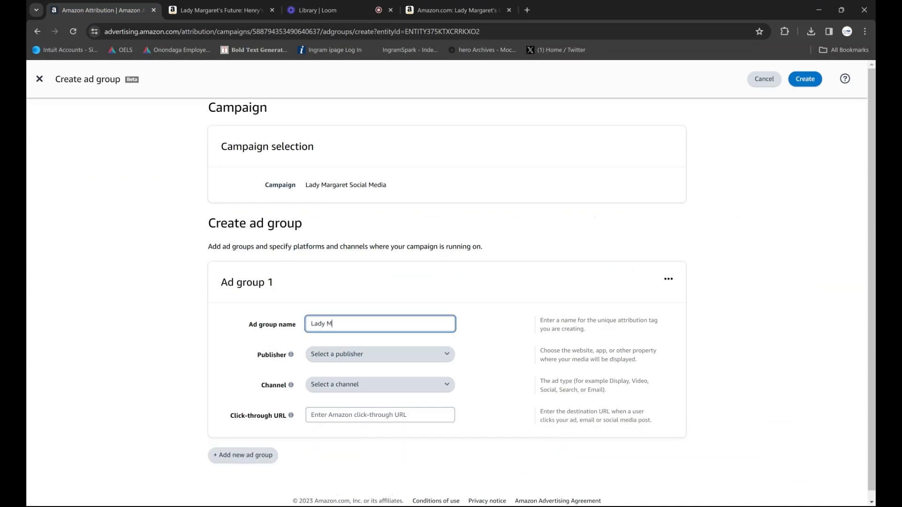
{"action": "type", "text": "argaret's Fu"}
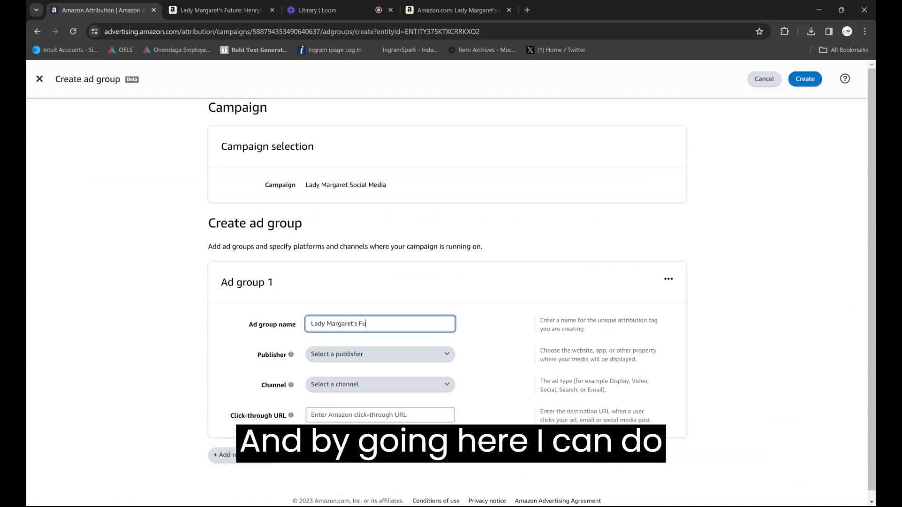
{"action": "type", "text": "ture FB Ad"}
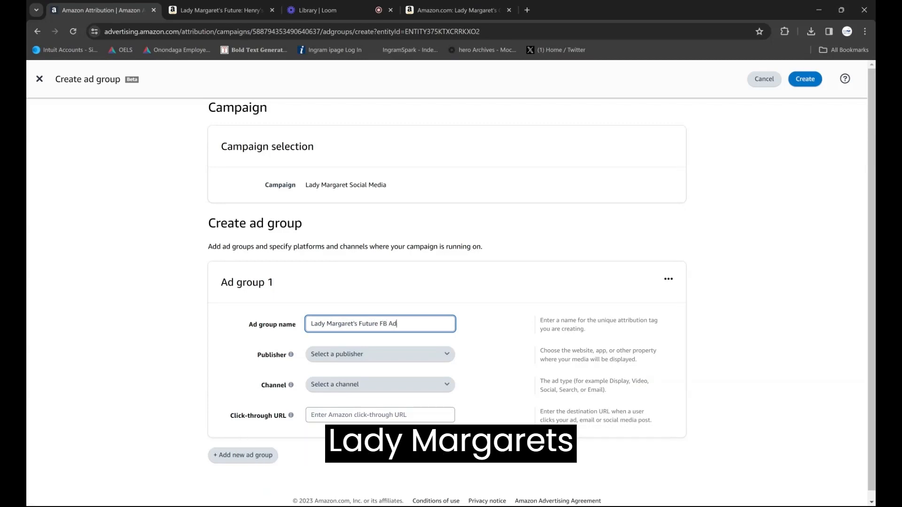
Set the publisher to Facebook, paste the copied Lady Margaret's Future link as click-through URL and create the ad group
{"action": "left_click", "coordinate": [338, 355]}
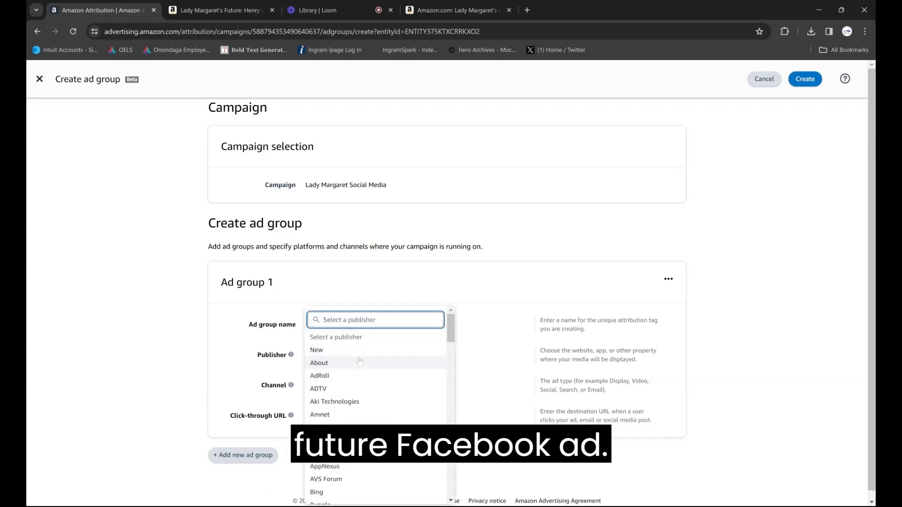
{"action": "type", "text": "fac"}
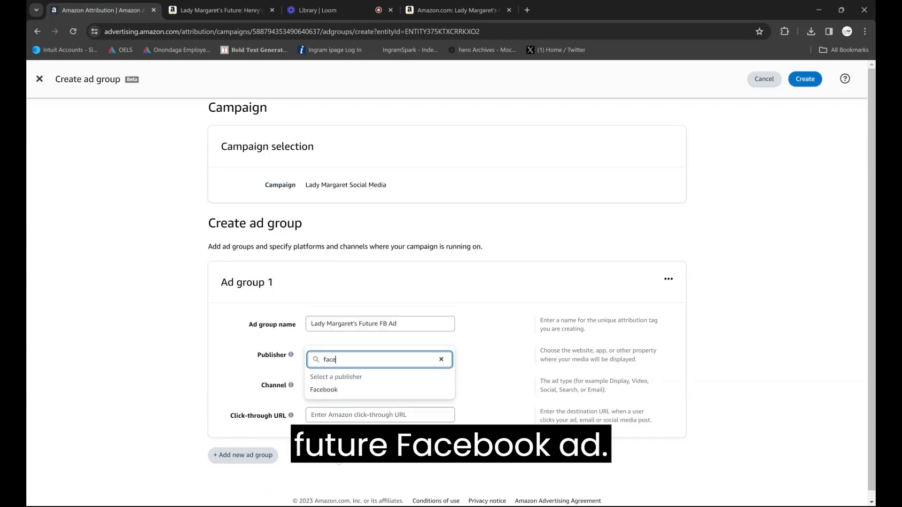
{"action": "type", "text": "e"}
{"action": "left_click", "coordinate": [350, 390]}
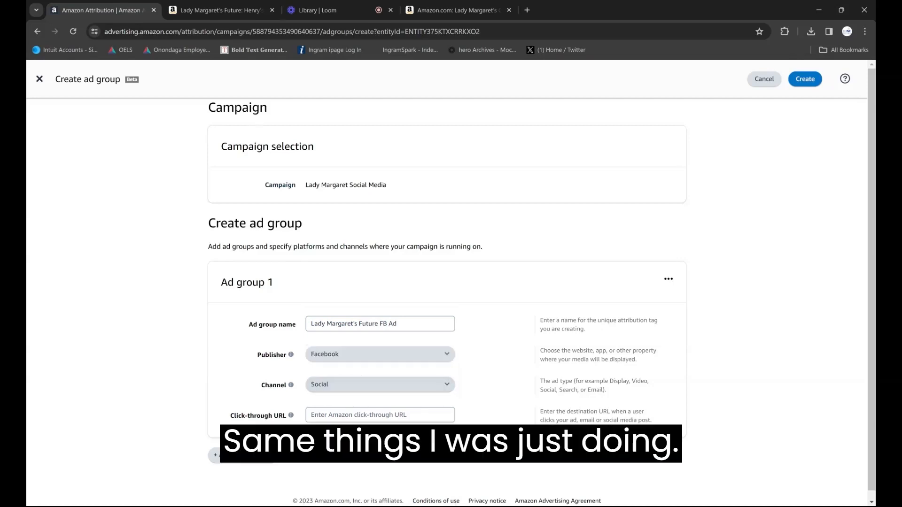
{"action": "left_click", "coordinate": [357, 415]}
{"action": "key", "text": "ctrl+v"}
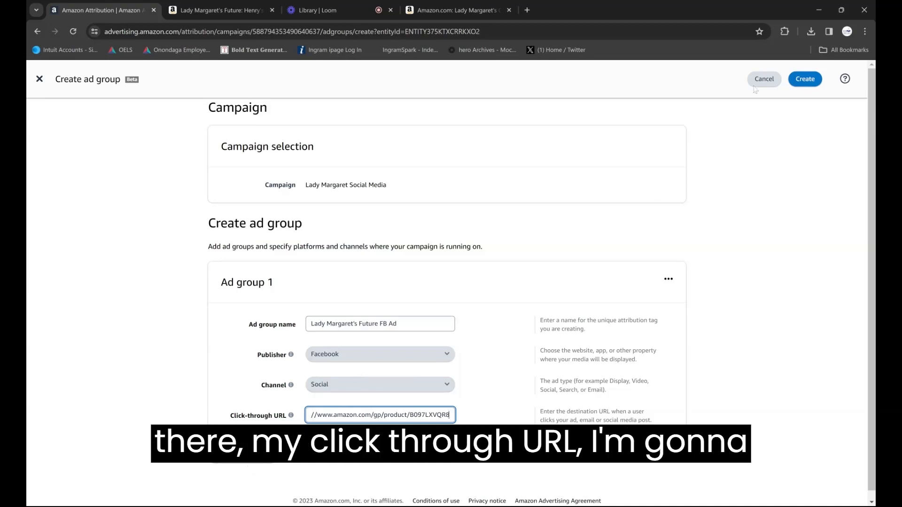
{"action": "left_click", "coordinate": [805, 79]}
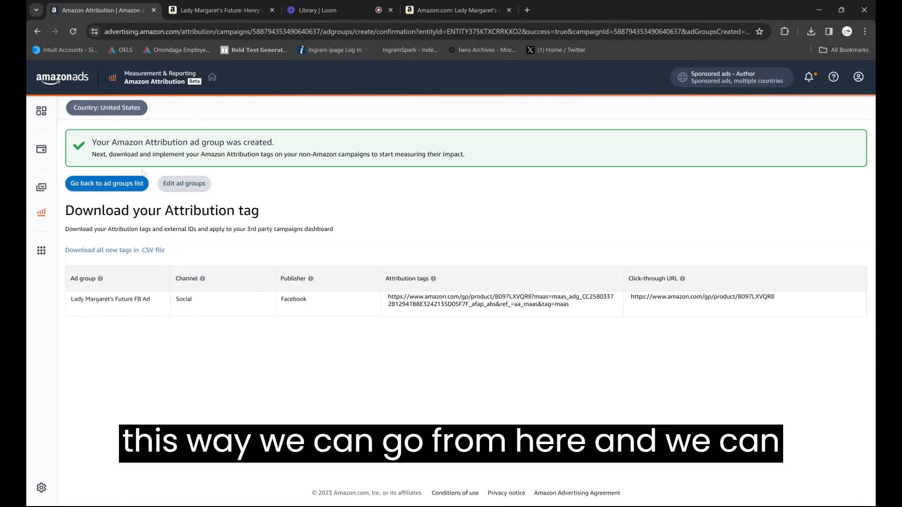
Open the ad groups for editing, review the campaign's product list and ad group settings, and save the settings
{"action": "left_click", "coordinate": [176, 187]}
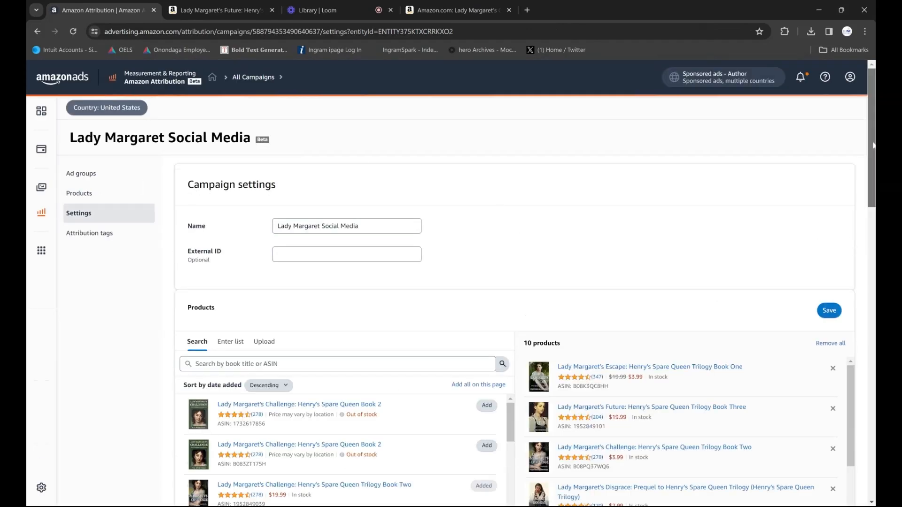
{"action": "left_click_drag", "start_coordinate": [872, 145], "coordinate": [874, 191]}
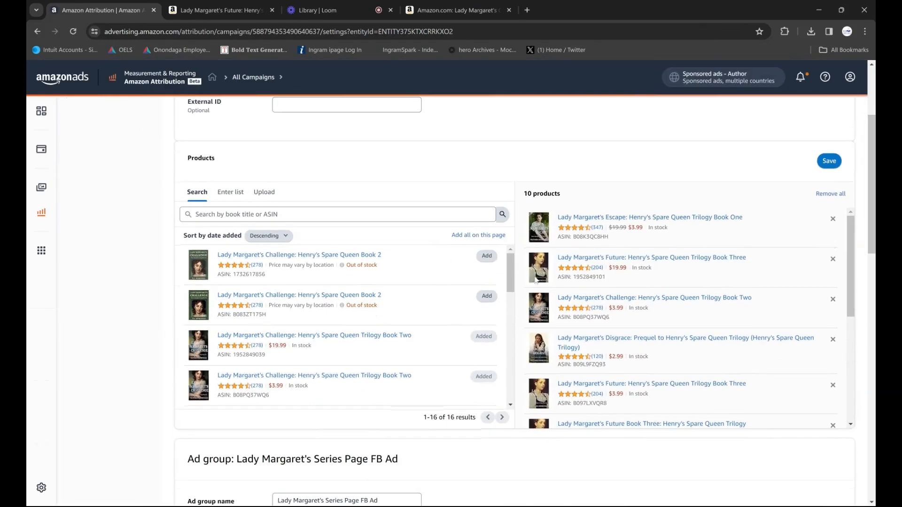
{"action": "left_click_drag", "start_coordinate": [510, 276], "coordinate": [522, 372]}
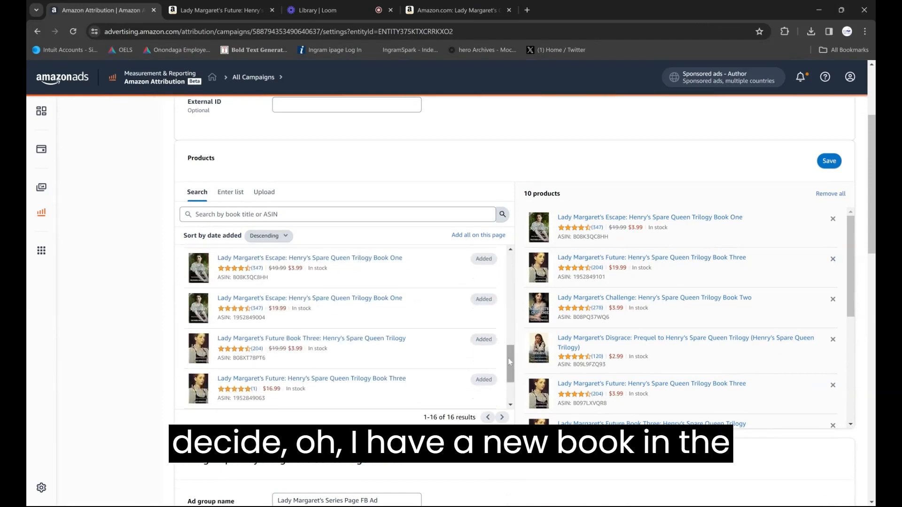
{"action": "left_click_drag", "start_coordinate": [510, 361], "coordinate": [510, 376]}
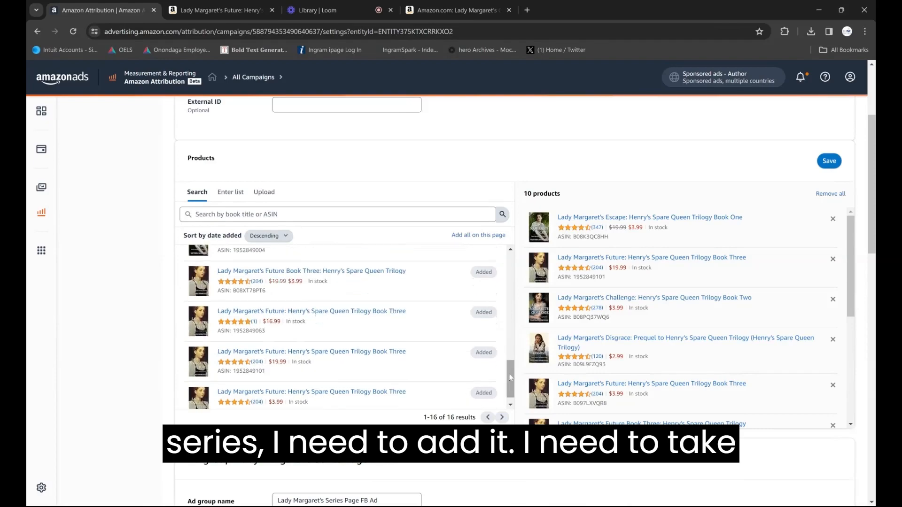
{"action": "scroll", "coordinate": [333, 182], "scroll_direction": "down", "scroll_amount": 10}
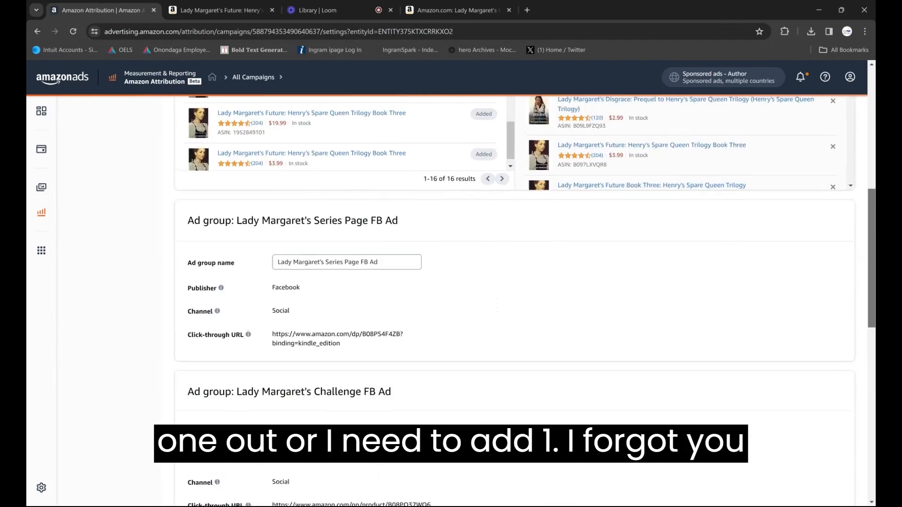
{"action": "scroll", "coordinate": [515, 300], "scroll_direction": "down", "scroll_amount": 5}
{"action": "scroll", "coordinate": [515, 300], "scroll_direction": "up", "scroll_amount": 15}
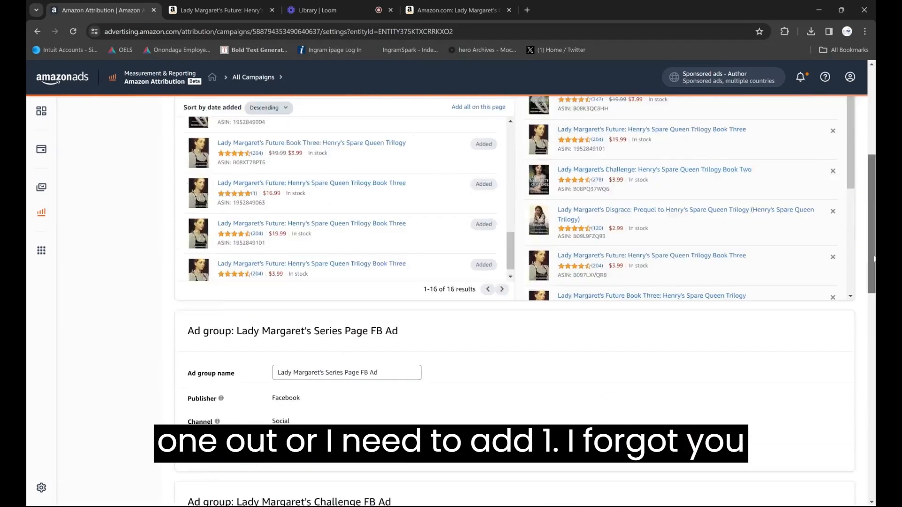
{"action": "scroll", "coordinate": [830, 310], "scroll_direction": "up", "scroll_amount": 3}
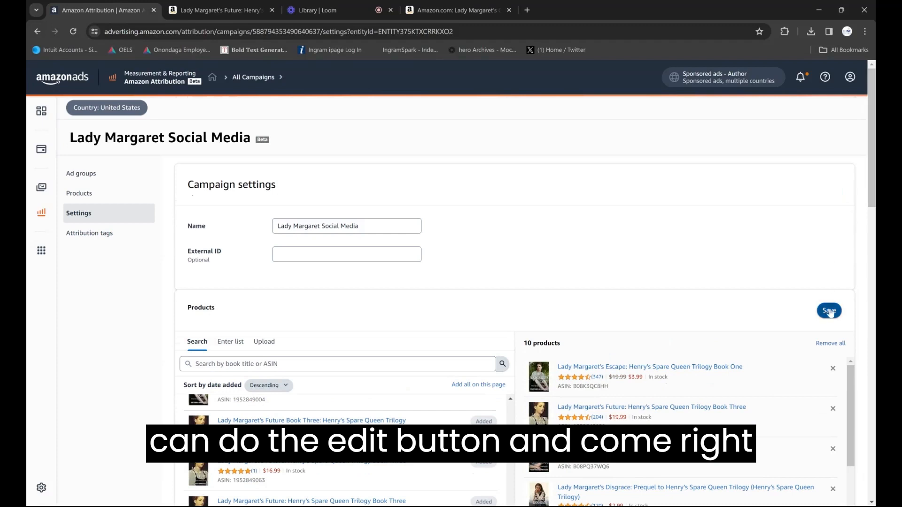
{"action": "left_click", "coordinate": [829, 311]}
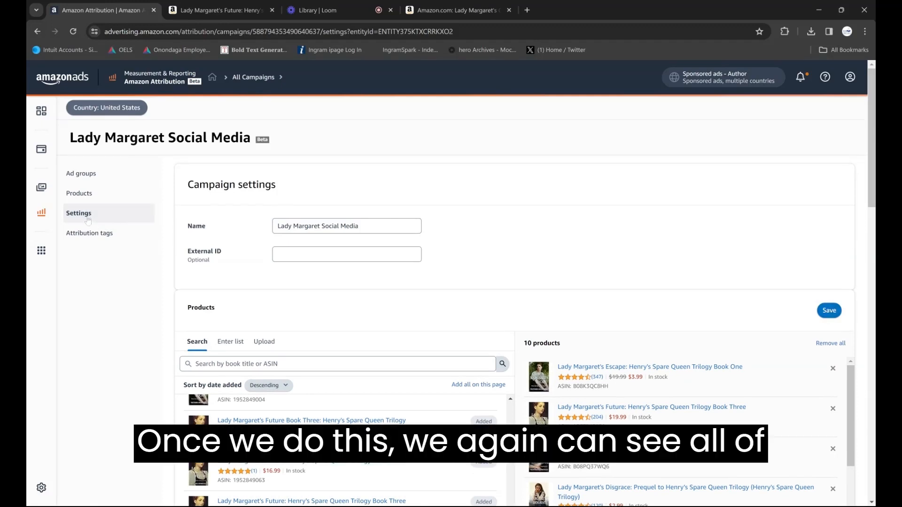
Highlight the Lady Margaret's Series Page FB Ad tag in the campaign's attribution tags, and return to the Amazon Attribution campaigns
{"action": "left_click", "coordinate": [96, 240]}
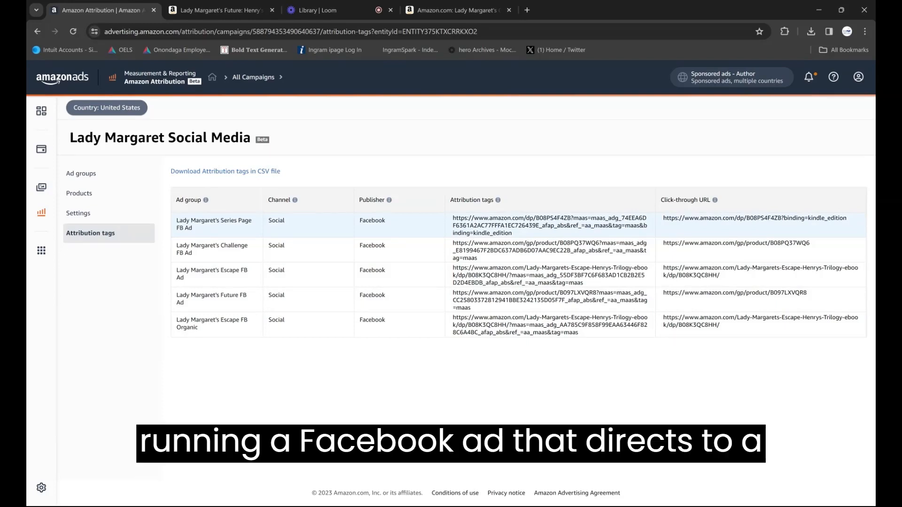
{"action": "left_click_drag", "start_coordinate": [513, 234], "coordinate": [453, 218]}
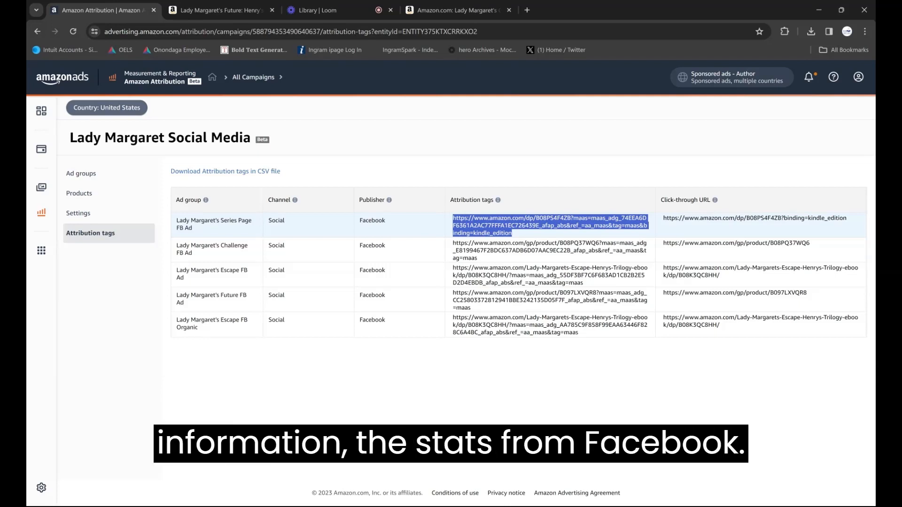
{"action": "left_click", "coordinate": [42, 213]}
{"action": "left_click", "coordinate": [108, 147]}
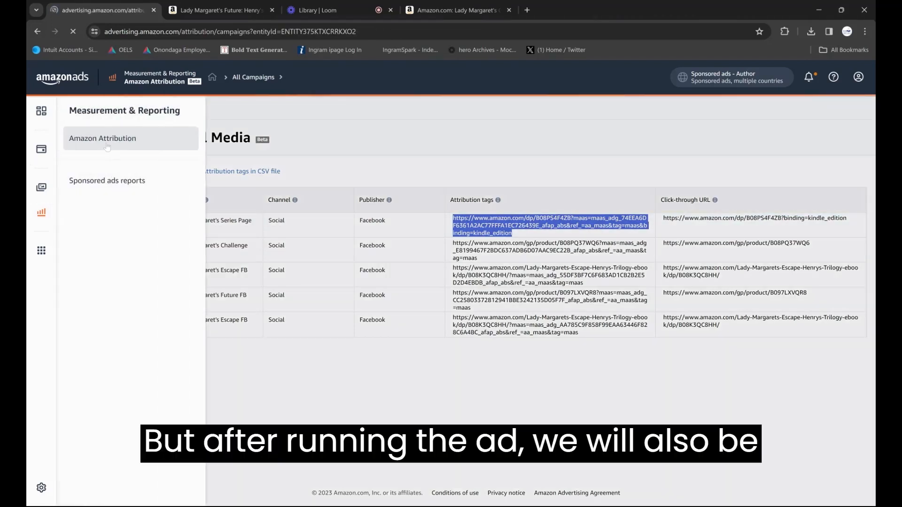